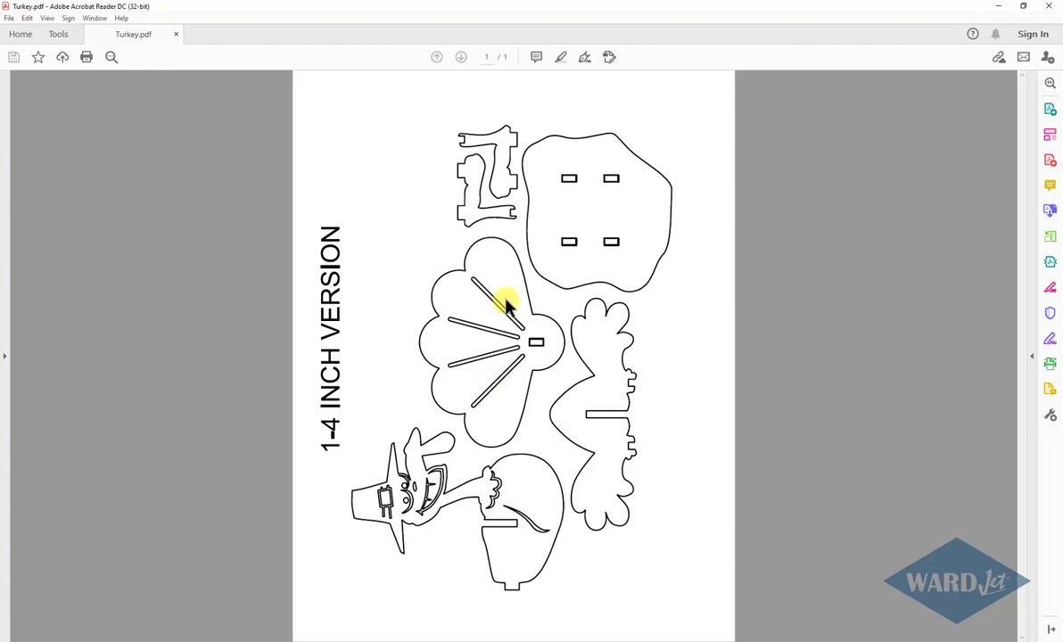
- Close Acrobat Reader and open Turkey.pdf as a new drawing in IGEMS
{"action": "left_click", "coordinate": [1049, 6]}
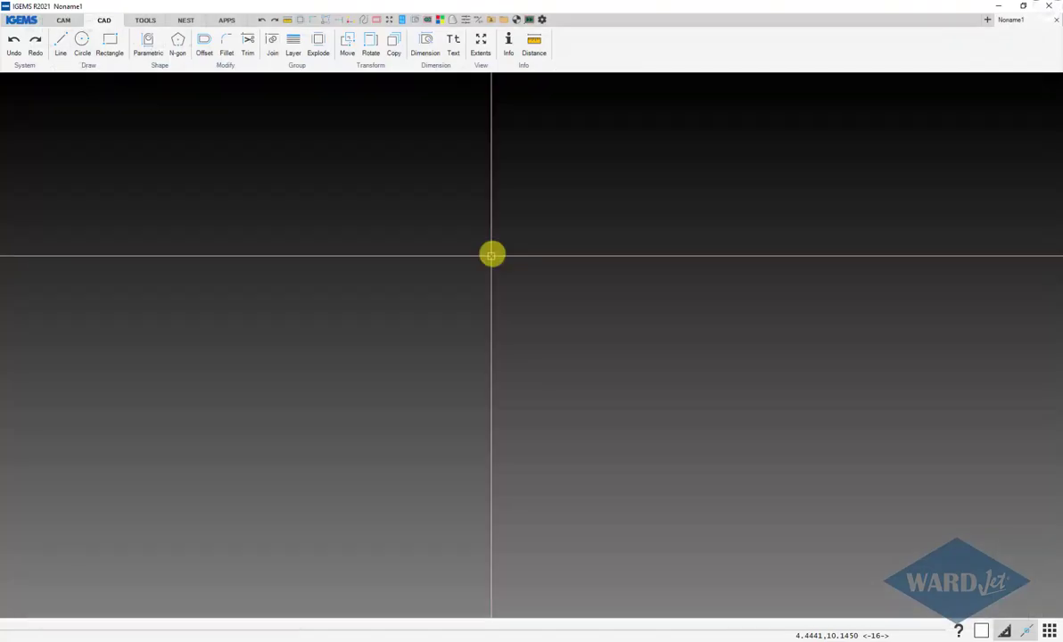
{"action": "left_click", "coordinate": [28, 20]}
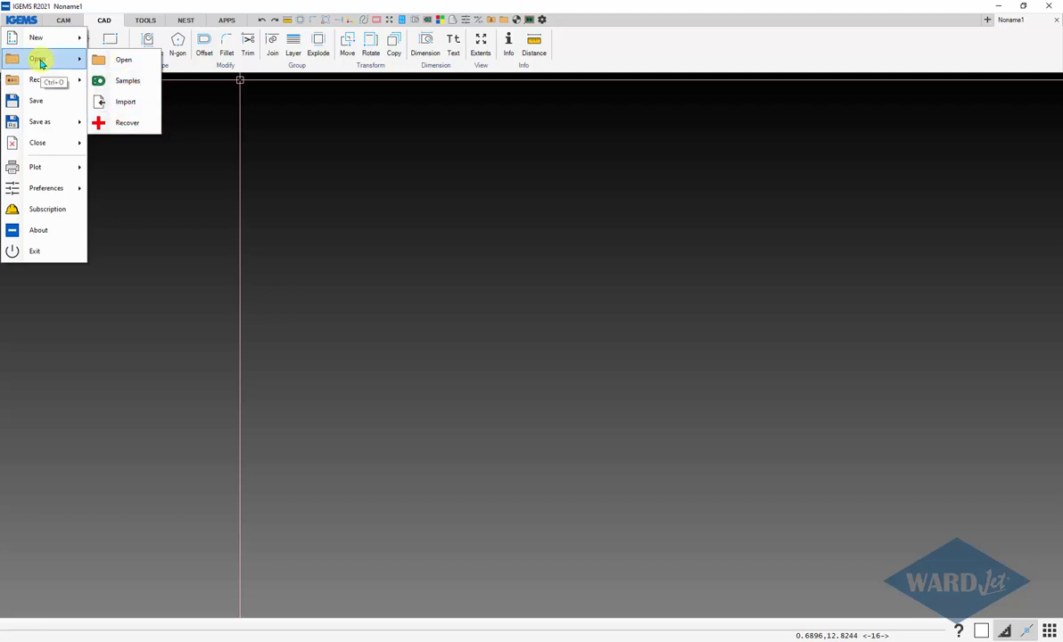
{"action": "left_click", "coordinate": [40, 62]}
{"action": "left_click", "coordinate": [421, 205]}
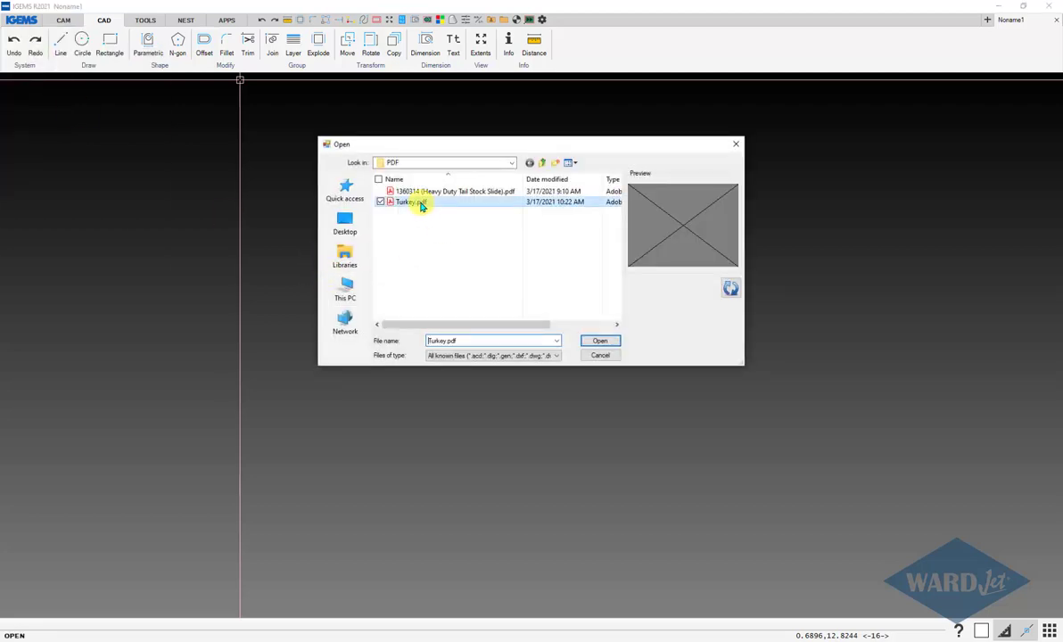
{"action": "left_click", "coordinate": [591, 345]}
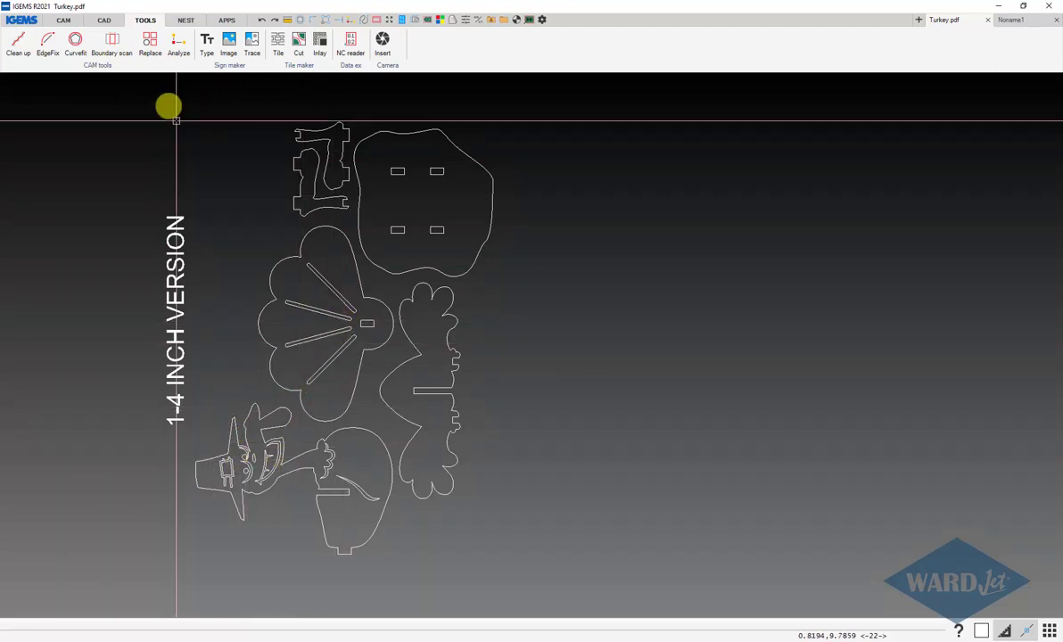
- Clean up all turkey geometry from 4620 to 3621 segments, then analyze the whole drawing's contours
{"action": "left_click_drag", "start_coordinate": [140, 106], "coordinate": [595, 572]}
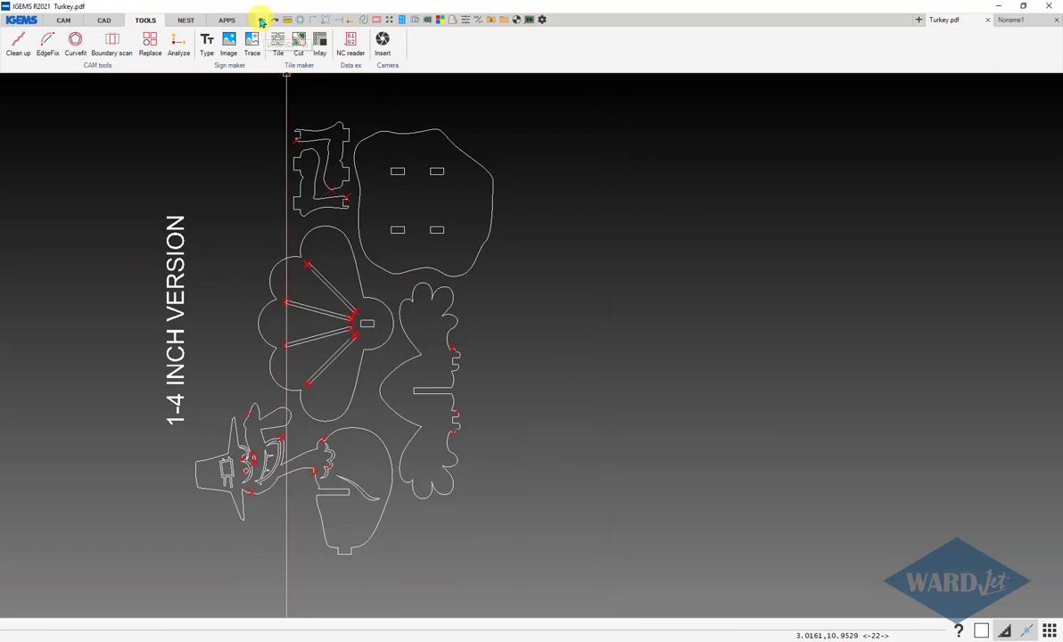
{"action": "left_click", "coordinate": [18, 40]}
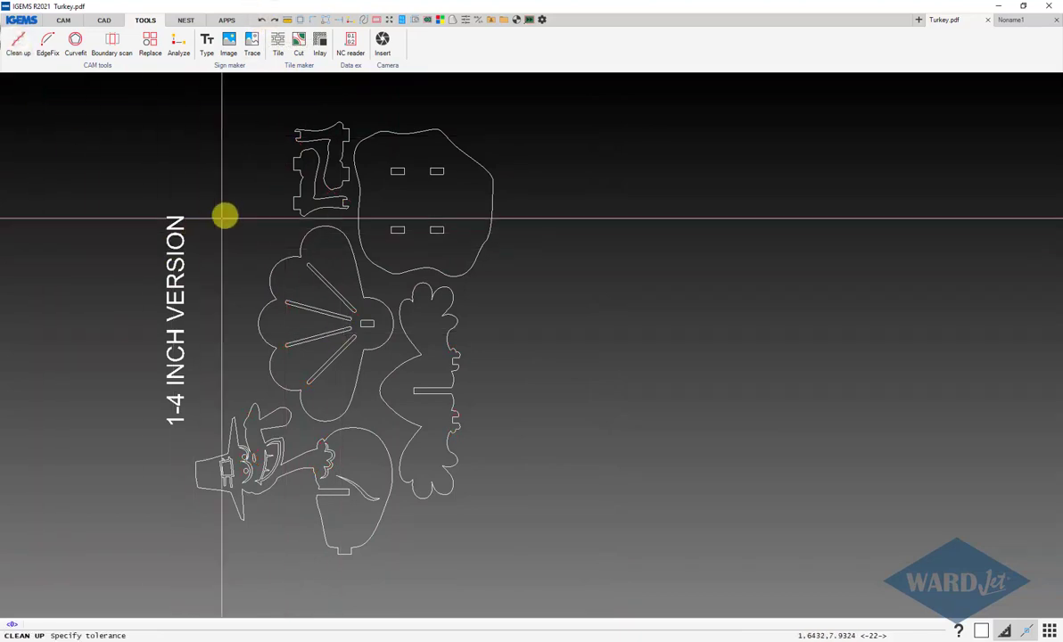
{"action": "key", "text": "Return"}
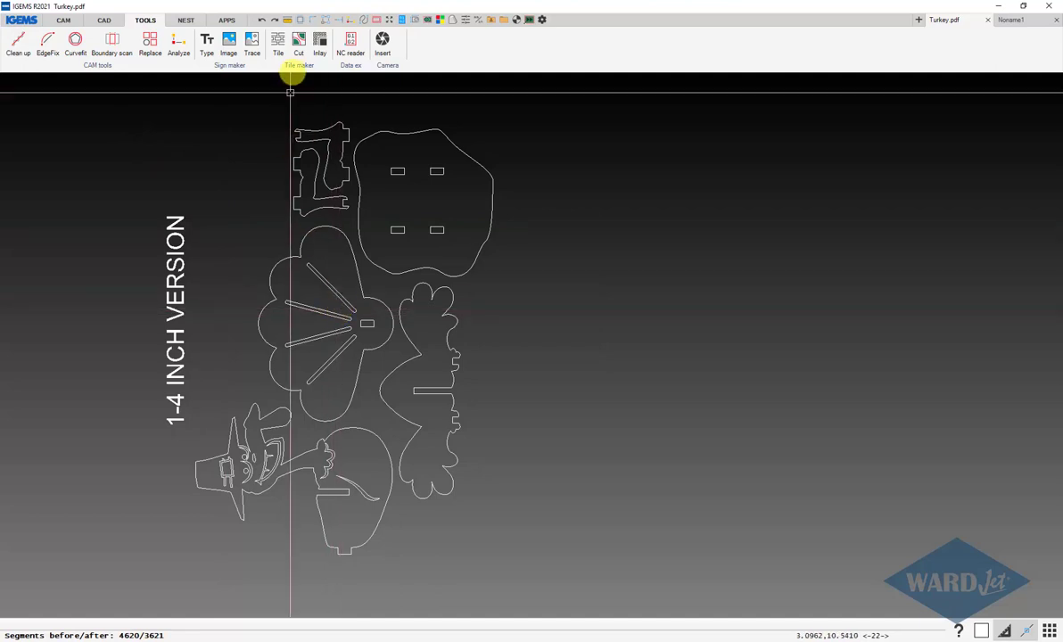
{"action": "left_click", "coordinate": [176, 42]}
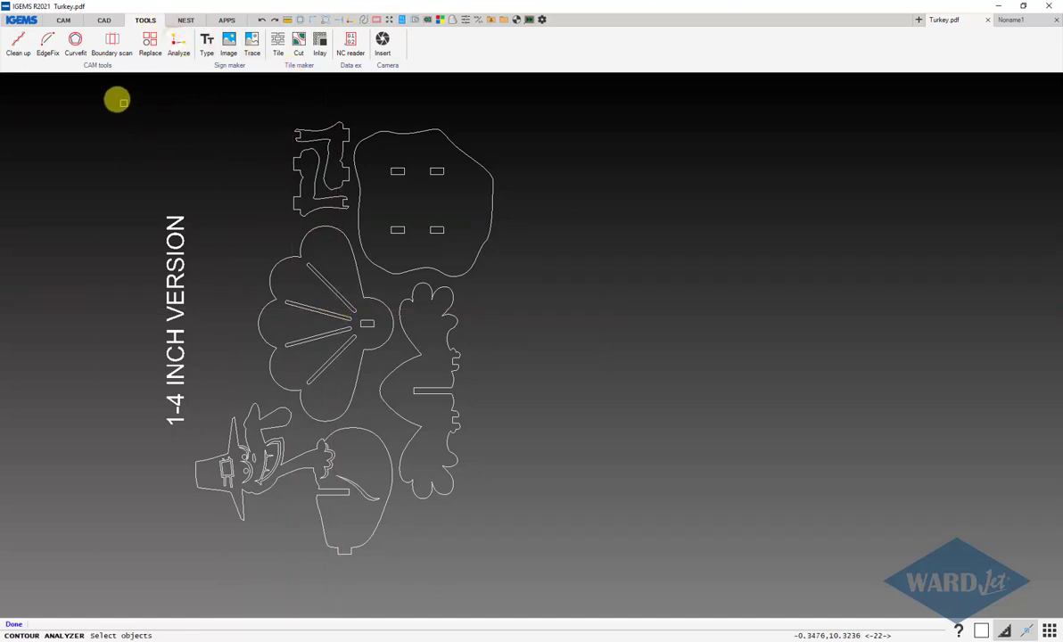
{"action": "mouse_move", "coordinate": [109, 96]}
{"action": "left_mouse_down"}
{"action": "mouse_move", "coordinate": [598, 628]}
{"action": "mouse_move", "coordinate": [619, 588]}
{"action": "left_mouse_up"}
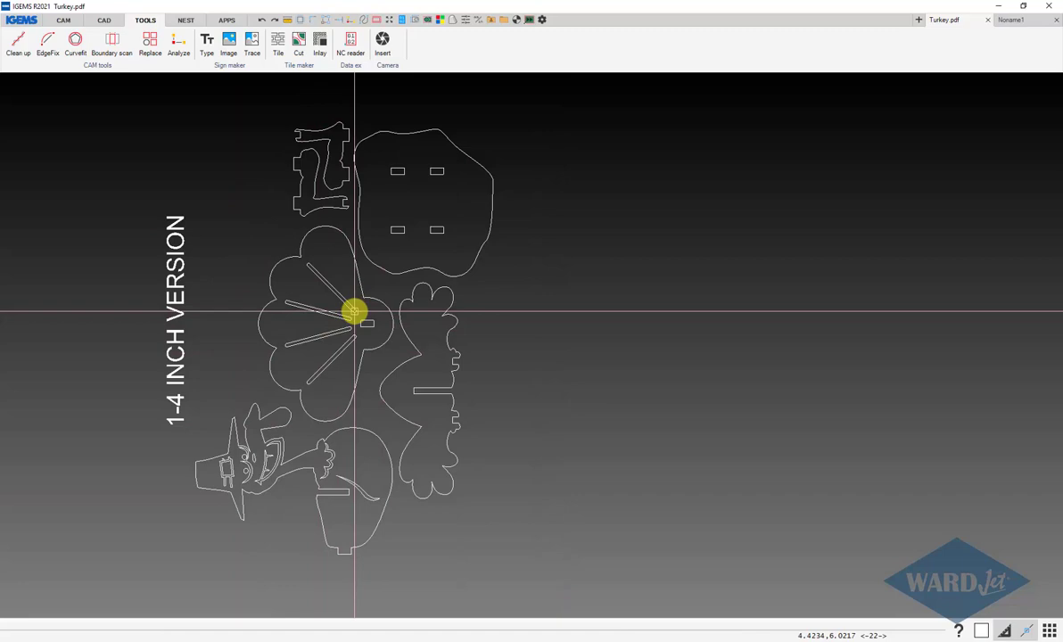
- Replace the first faceted slot end on the fan-shaped tail piece with a smooth EdgeFix arc
{"action": "scroll", "coordinate": [354, 312], "scroll_direction": "up", "scroll_amount": 10}
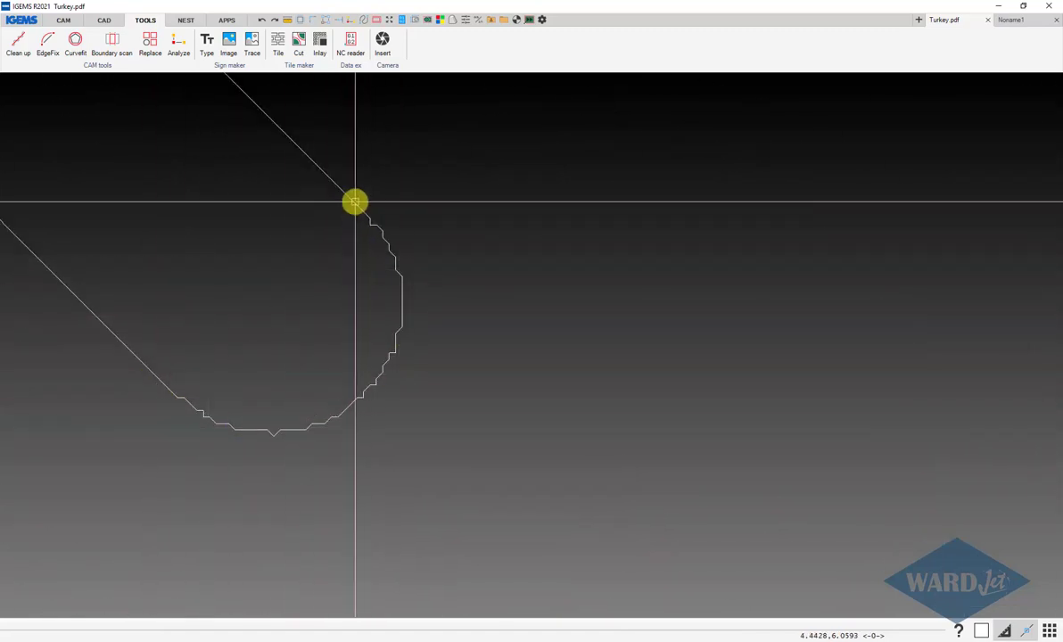
{"action": "scroll", "coordinate": [354, 202], "scroll_direction": "down", "scroll_amount": 5}
{"action": "scroll", "coordinate": [369, 337], "scroll_direction": "down", "scroll_amount": 3}
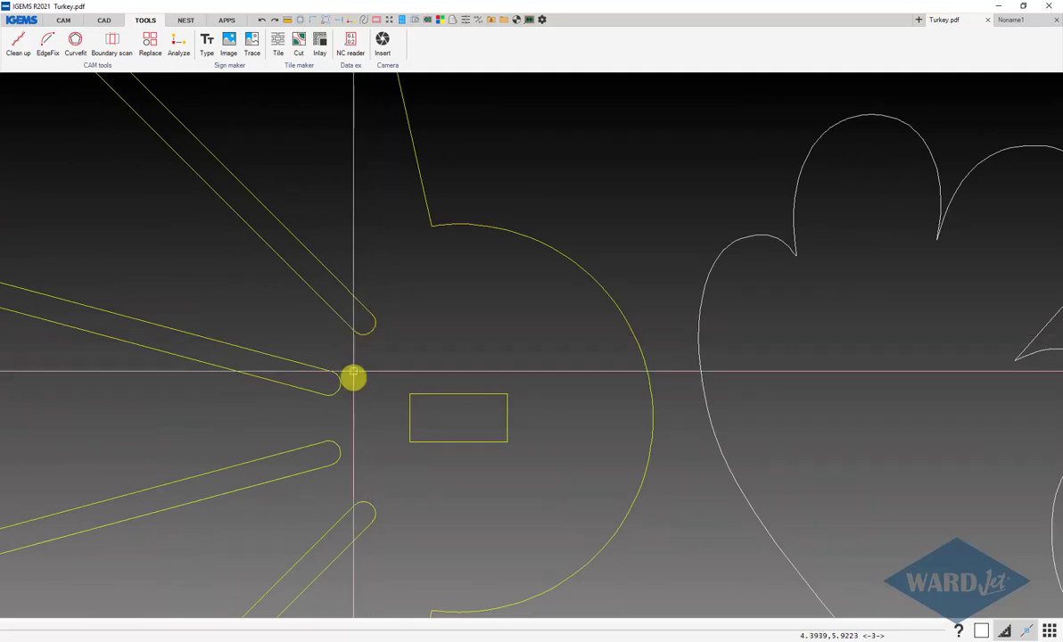
{"action": "scroll", "coordinate": [357, 340], "scroll_direction": "up", "scroll_amount": 6}
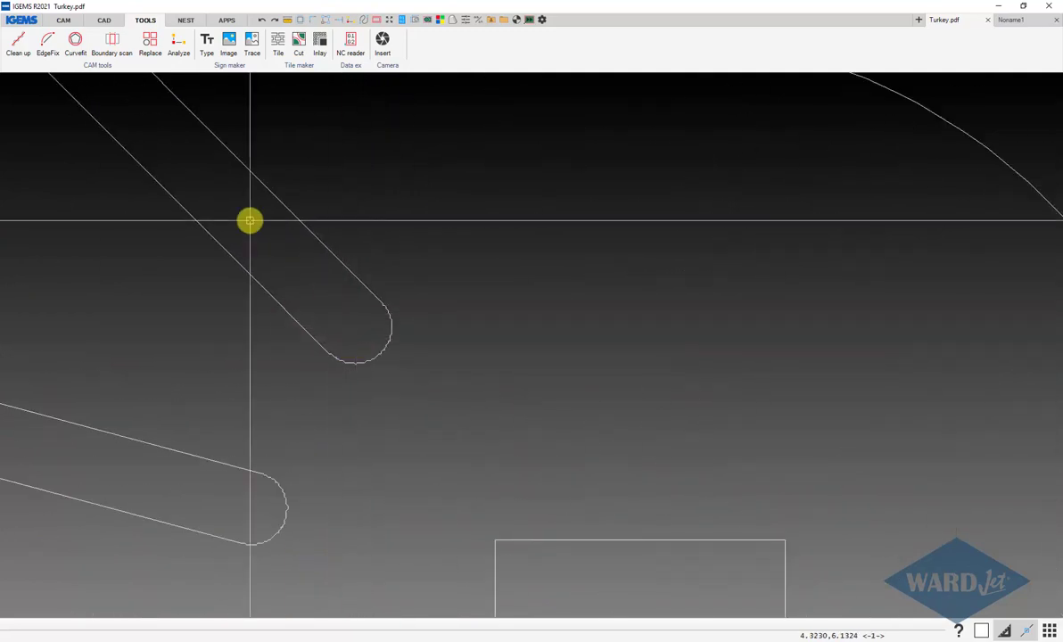
{"action": "left_click", "coordinate": [46, 42]}
{"action": "scroll", "coordinate": [368, 351], "scroll_direction": "up", "scroll_amount": 4}
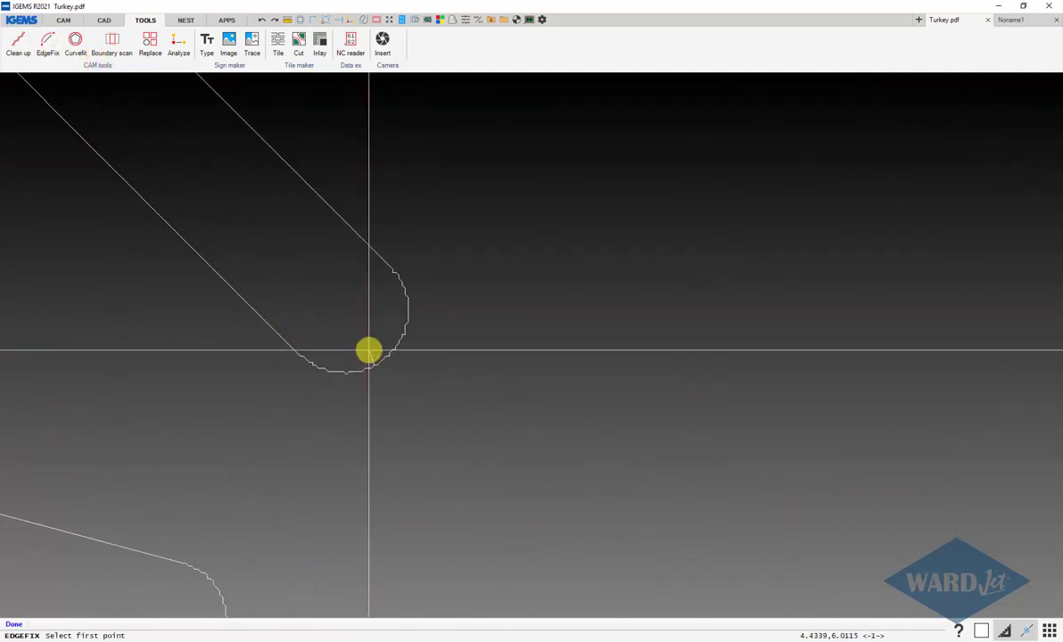
{"action": "left_click", "coordinate": [397, 253]}
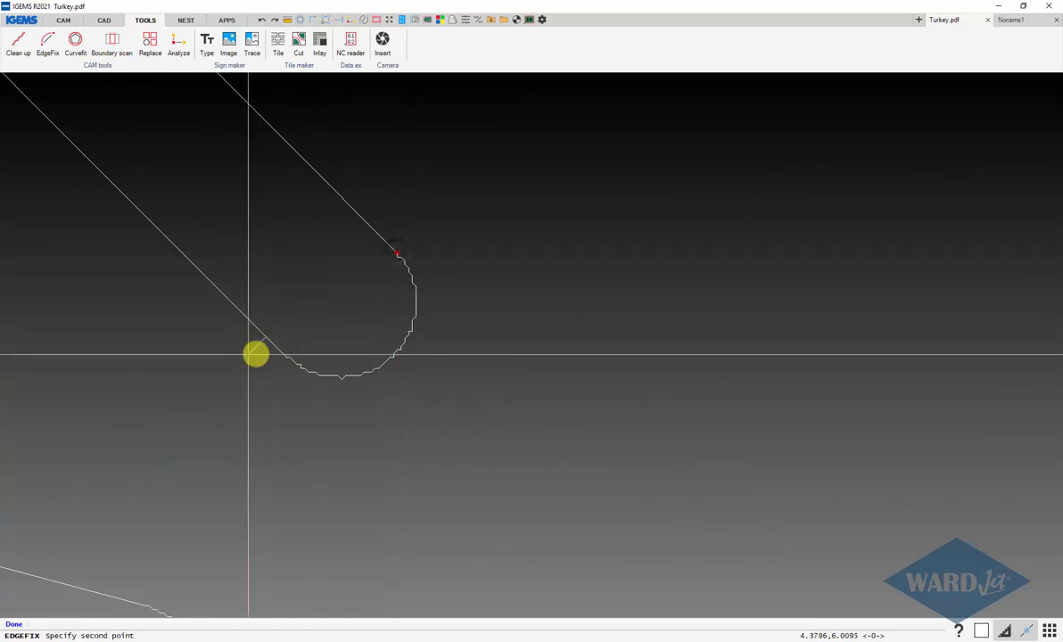
{"action": "left_click", "coordinate": [285, 354]}
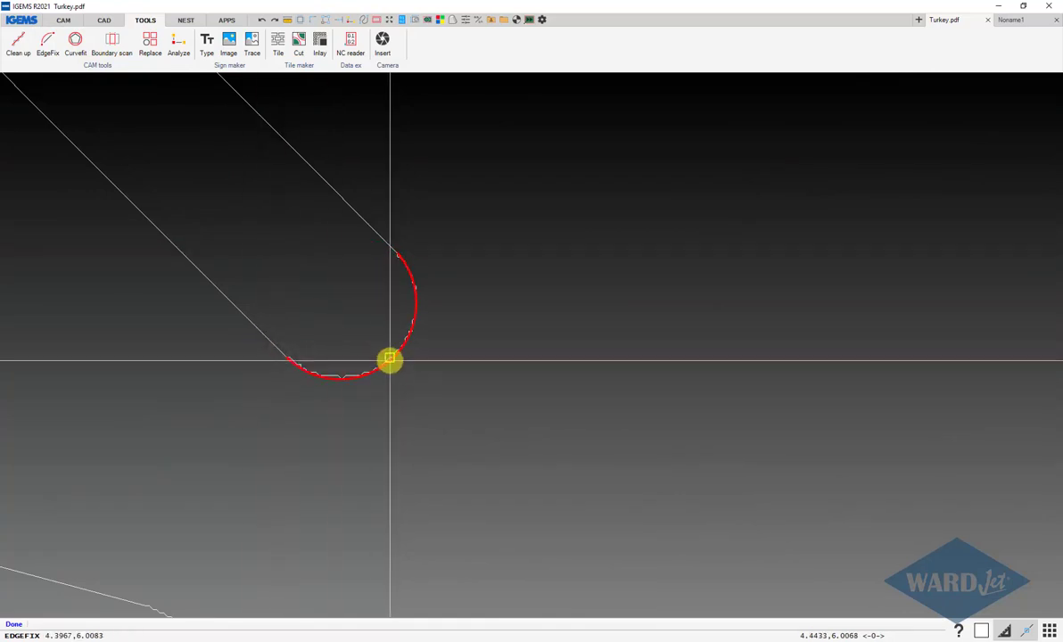
{"action": "scroll", "coordinate": [390, 360], "scroll_direction": "down", "scroll_amount": 5}
{"action": "scroll", "coordinate": [324, 334], "scroll_direction": "up", "scroll_amount": 5}
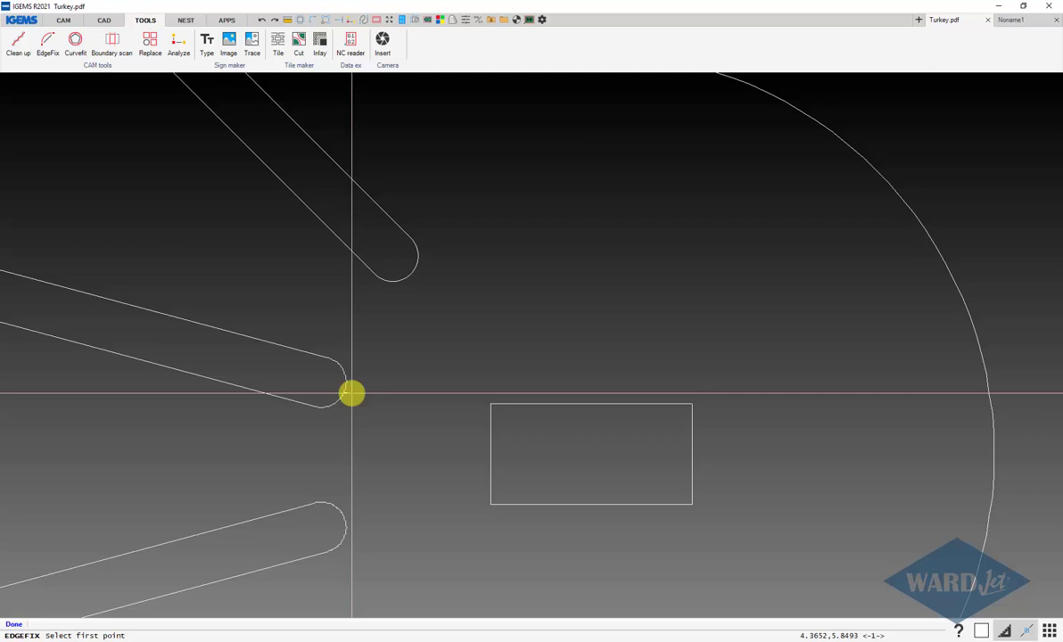
{"action": "scroll", "coordinate": [321, 336], "scroll_direction": "up", "scroll_amount": 2}
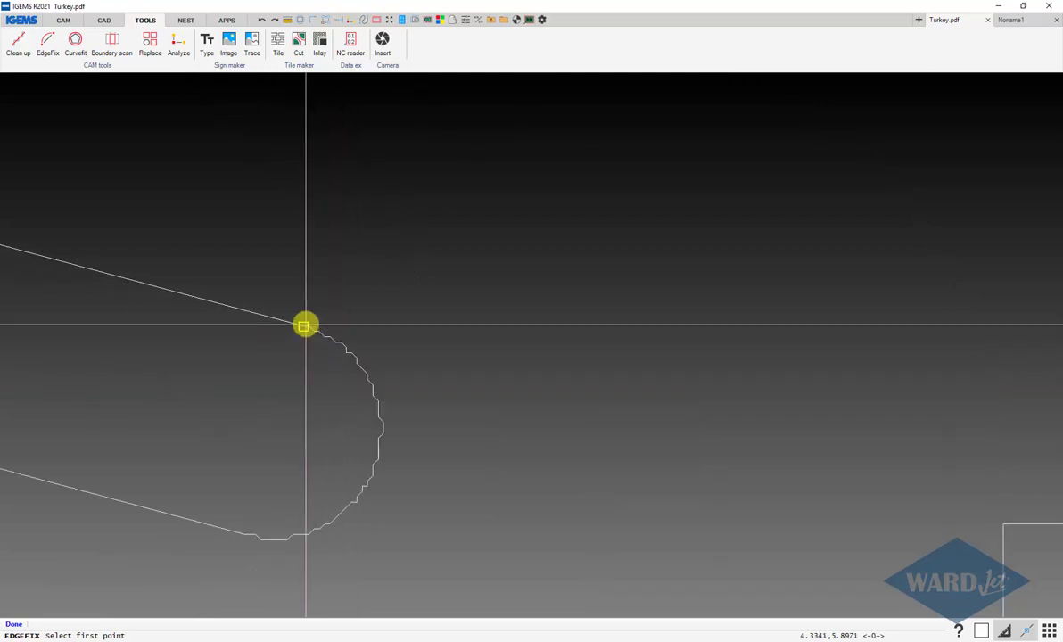
{"action": "left_click", "coordinate": [242, 534]}
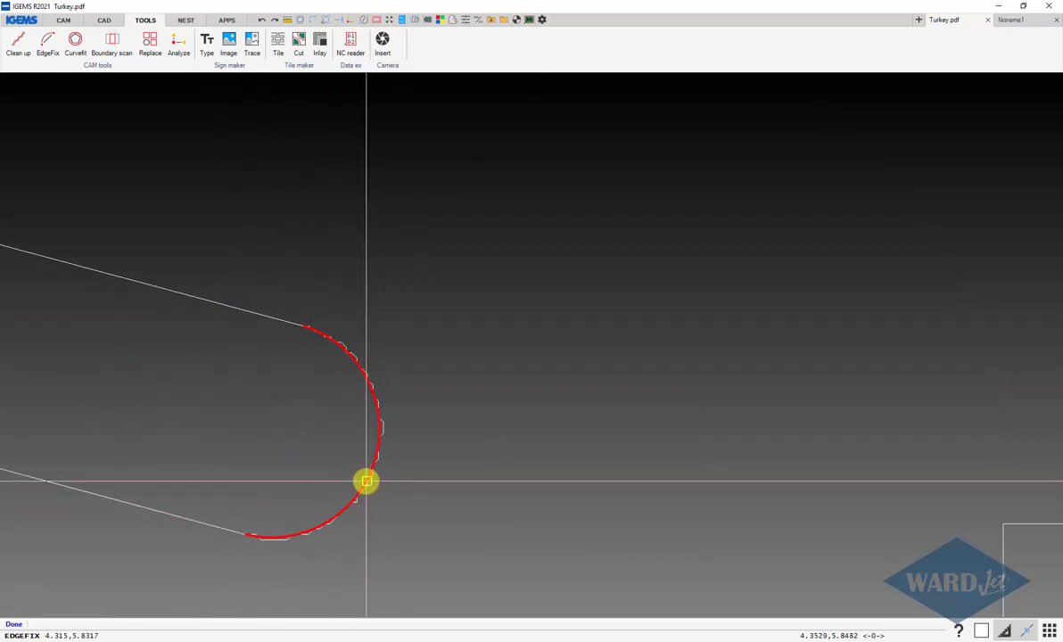
{"action": "left_click", "coordinate": [366, 482]}
- Replace the next jagged slot end with a true arc between its two endpoints
{"action": "scroll", "coordinate": [346, 473], "scroll_direction": "down", "scroll_amount": 3}
{"action": "middle_click_drag", "start_coordinate": [278, 466], "coordinate": [755, 536]}
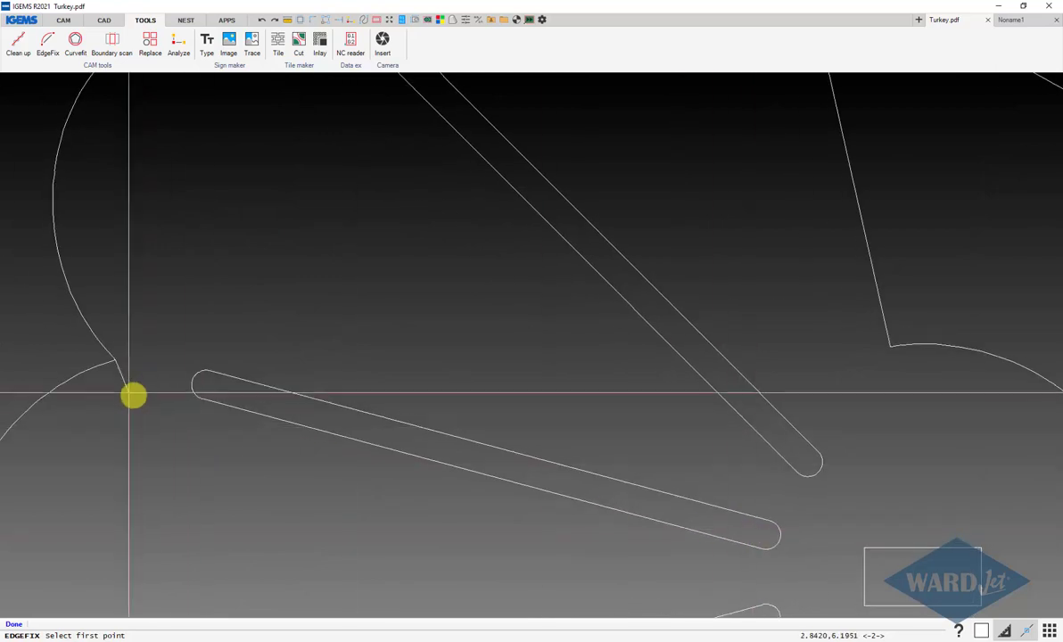
{"action": "scroll", "coordinate": [181, 403], "scroll_direction": "up", "scroll_amount": 4}
{"action": "left_click", "coordinate": [345, 385]}
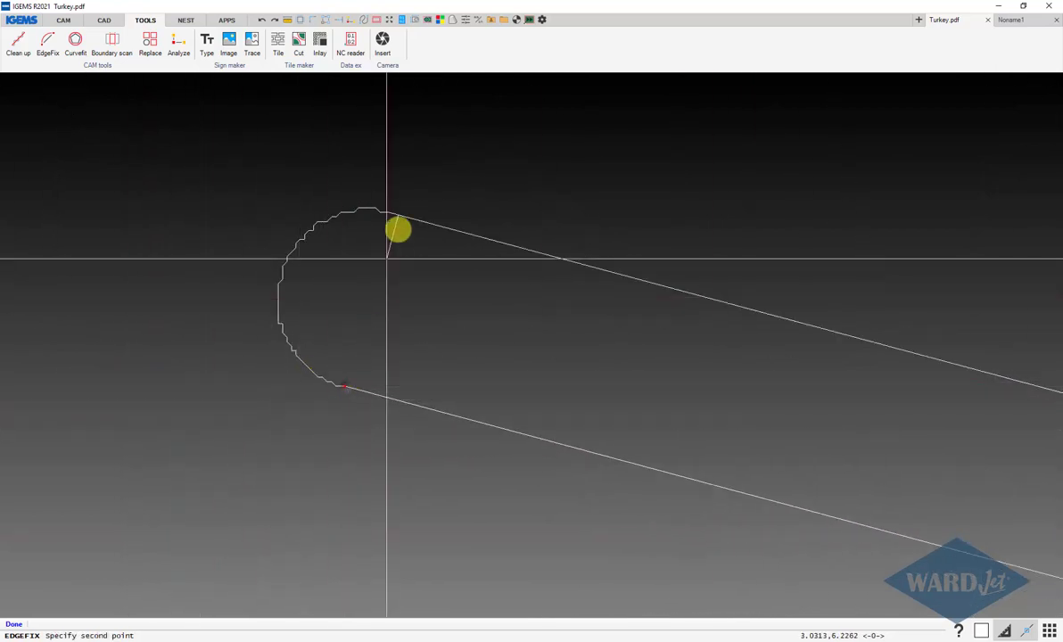
{"action": "left_click", "coordinate": [386, 214]}
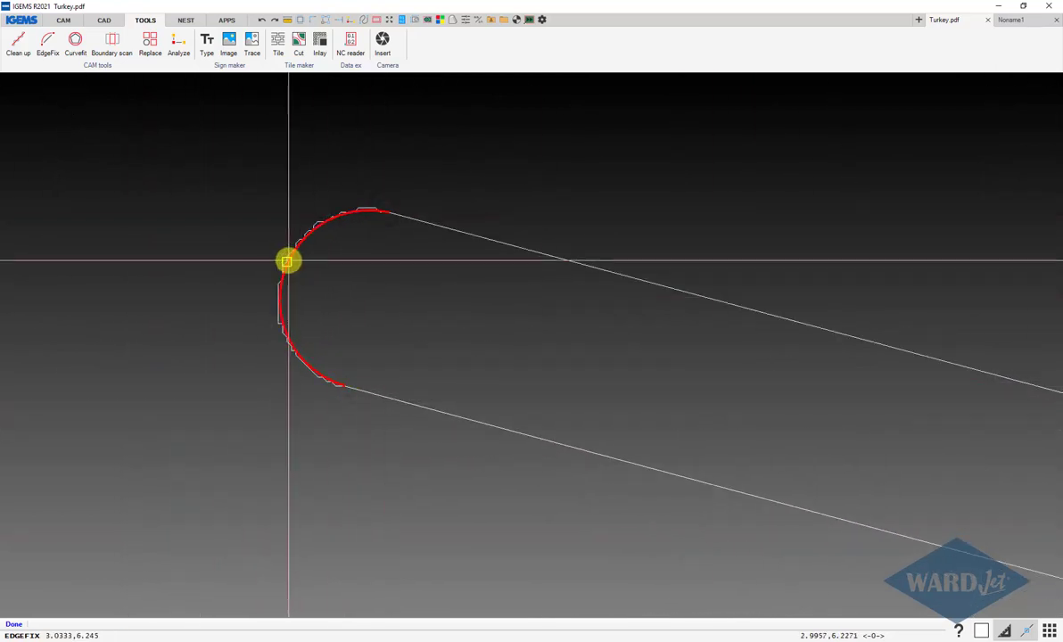
{"action": "scroll", "coordinate": [288, 261], "scroll_direction": "down", "scroll_amount": 6}
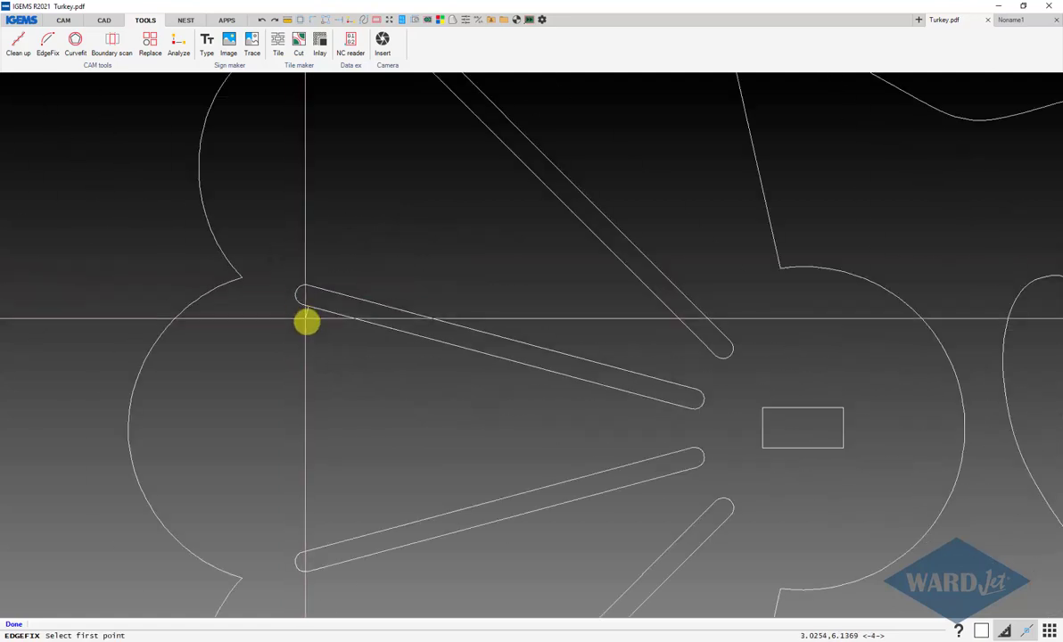
{"action": "scroll", "coordinate": [205, 282], "scroll_direction": "down", "scroll_amount": 5}
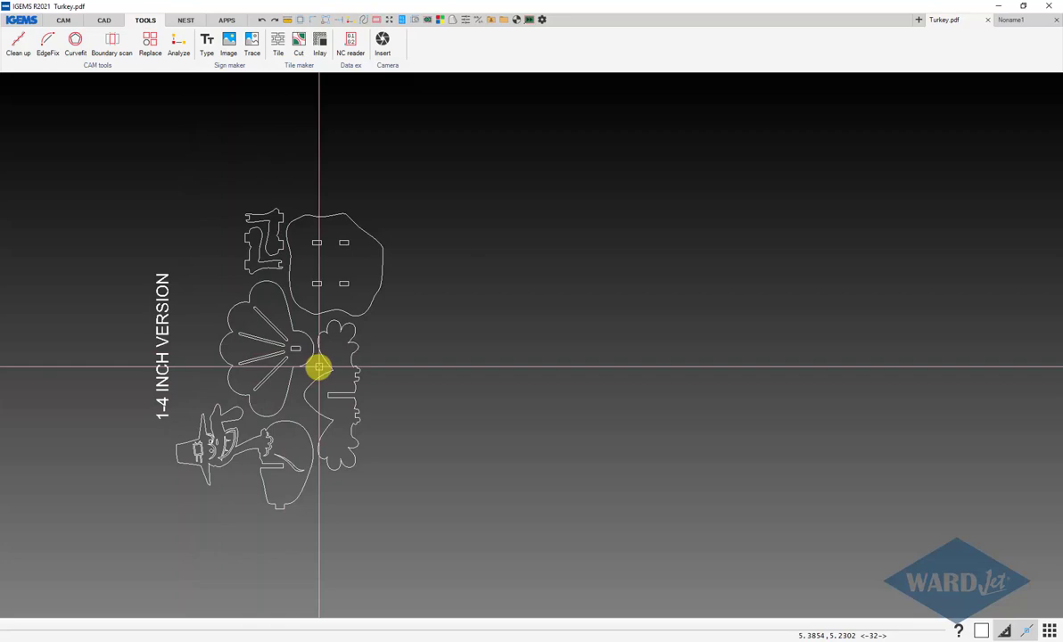
- Measure the small rectangular slot in the tail piece at 0.135 tall, straight down at 270°
{"action": "scroll", "coordinate": [294, 348], "scroll_direction": "up", "scroll_amount": 8}
{"action": "scroll", "coordinate": [353, 372], "scroll_direction": "up", "scroll_amount": 2}
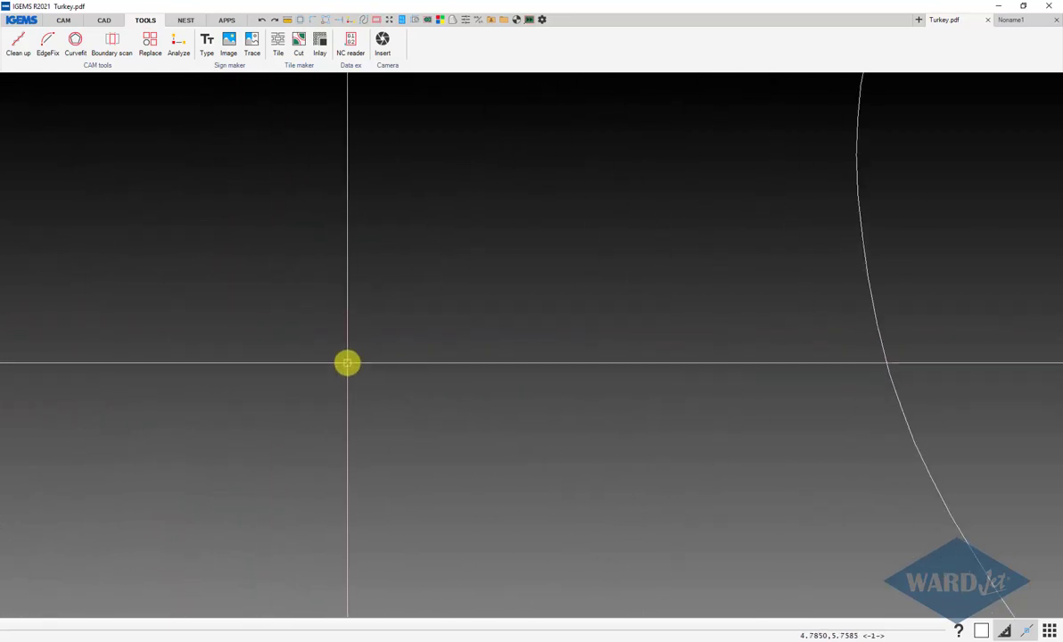
{"action": "scroll", "coordinate": [346, 363], "scroll_direction": "down", "scroll_amount": 5}
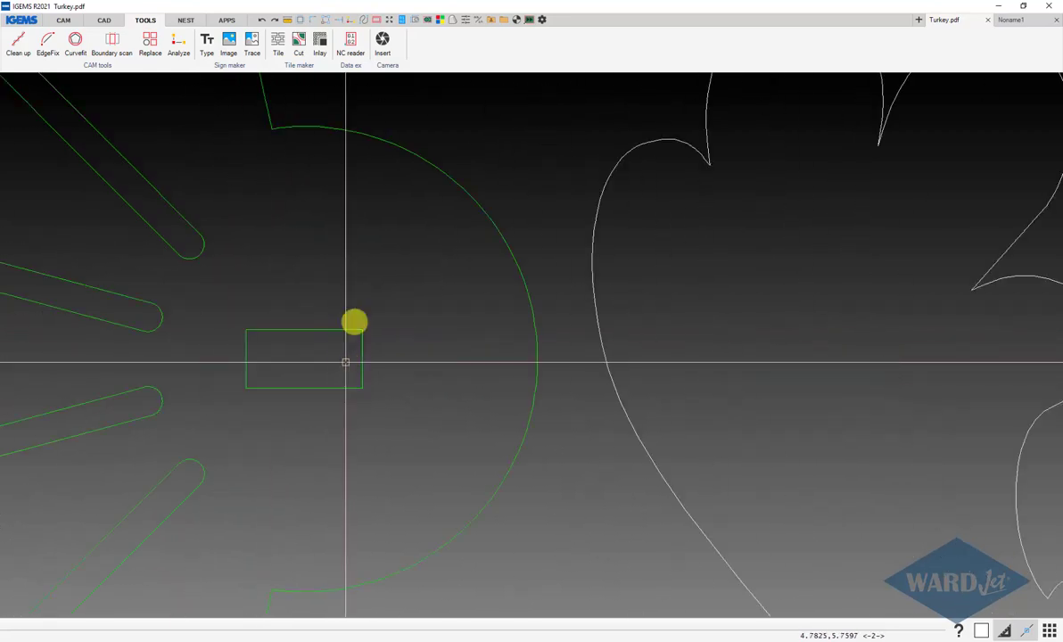
{"action": "left_click", "coordinate": [286, 23]}
{"action": "left_click", "coordinate": [361, 331]}
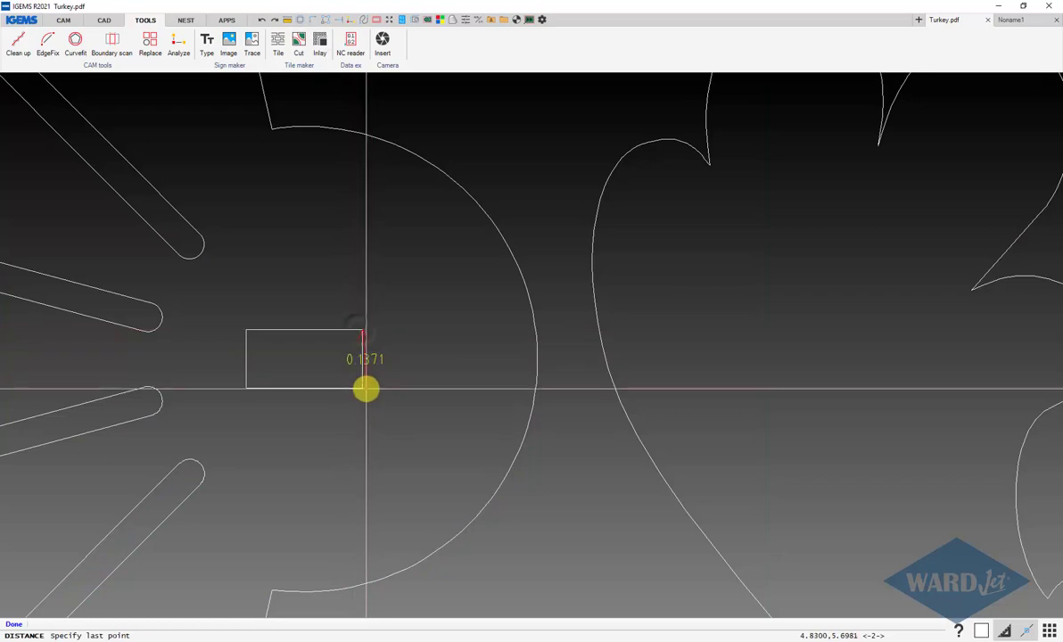
{"action": "left_click", "coordinate": [365, 388]}
{"action": "scroll", "coordinate": [395, 384], "scroll_direction": "down", "scroll_amount": 5}
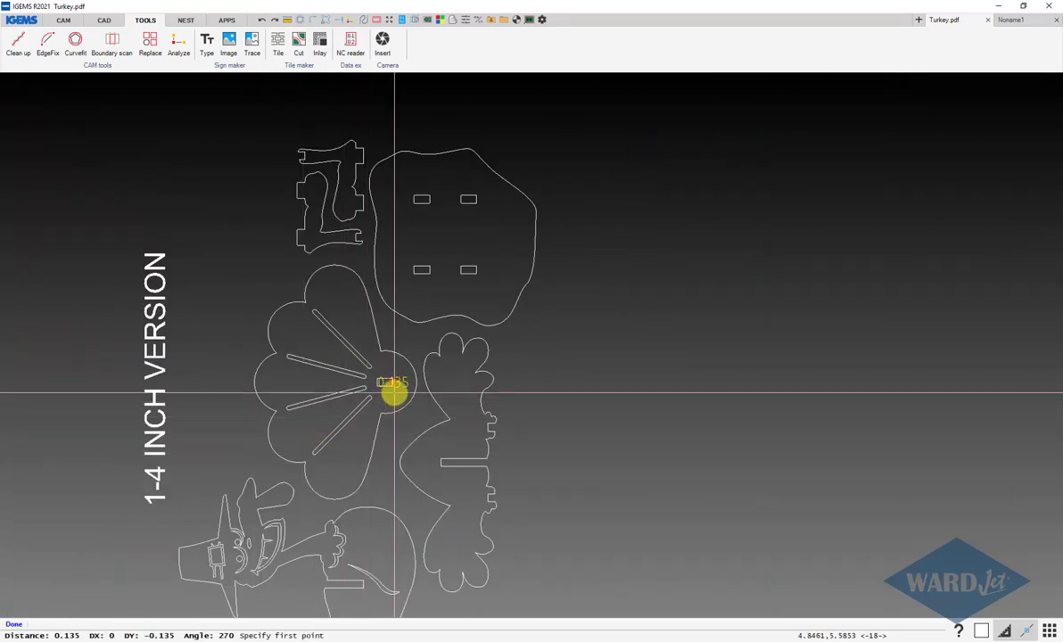
{"action": "scroll", "coordinate": [401, 392], "scroll_direction": "up", "scroll_amount": 2}
{"action": "scroll", "coordinate": [401, 392], "scroll_direction": "down", "scroll_amount": 3}
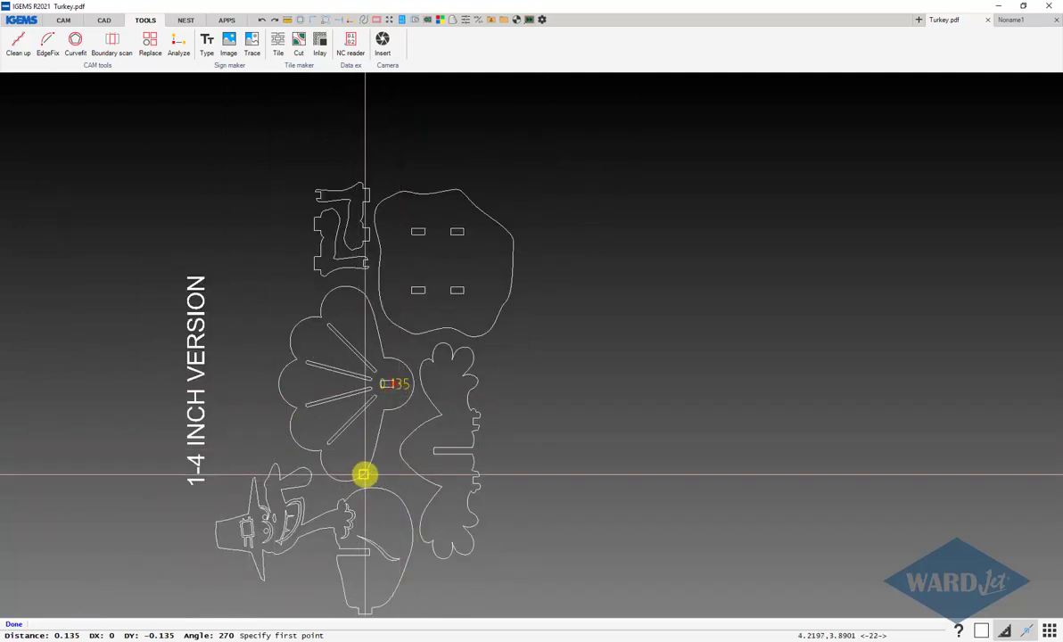
{"action": "key", "text": "Escape"}
{"action": "scroll", "coordinate": [330, 435], "scroll_direction": "up", "scroll_amount": 1}
{"action": "scroll", "coordinate": [220, 256], "scroll_direction": "down", "scroll_amount": 2}
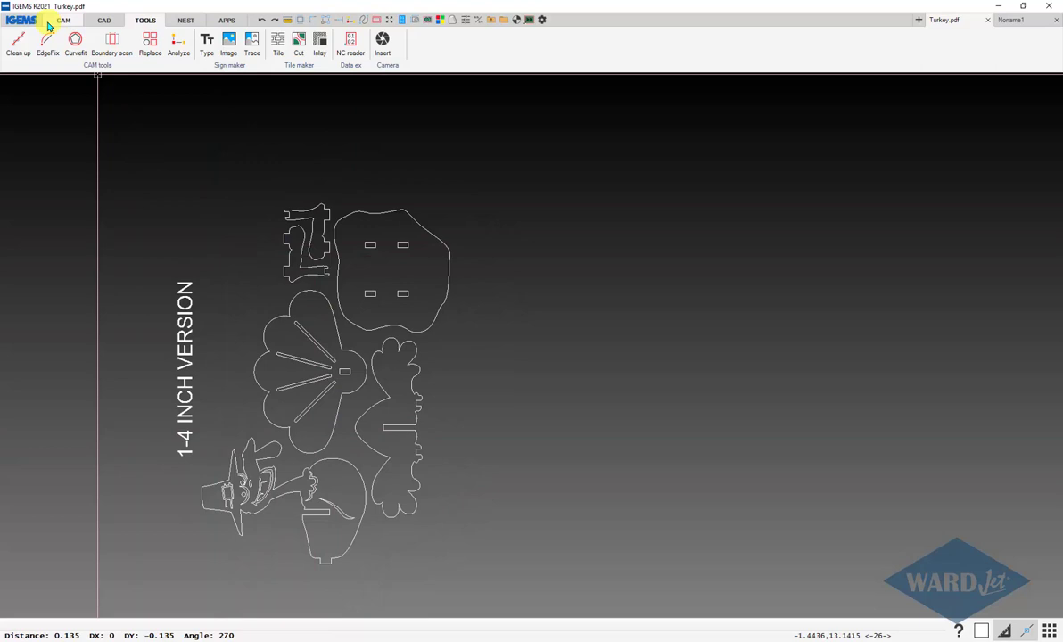
- Start scaling all Turkey parts, with a base point set near the slot
{"action": "left_click", "coordinate": [103, 20]}
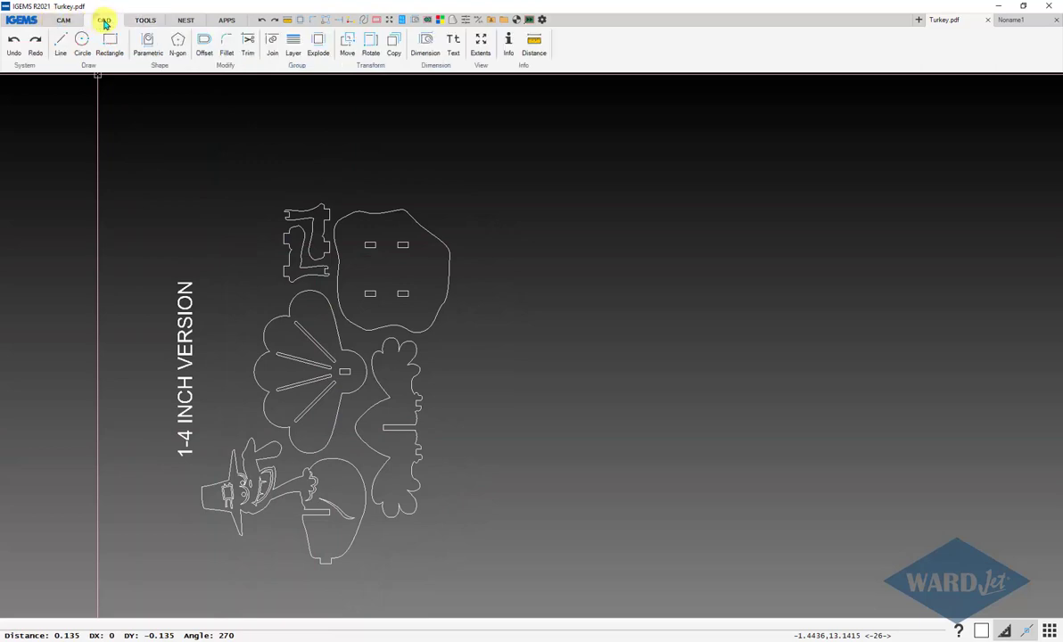
{"action": "left_click", "coordinate": [370, 65]}
{"action": "left_click", "coordinate": [374, 105]}
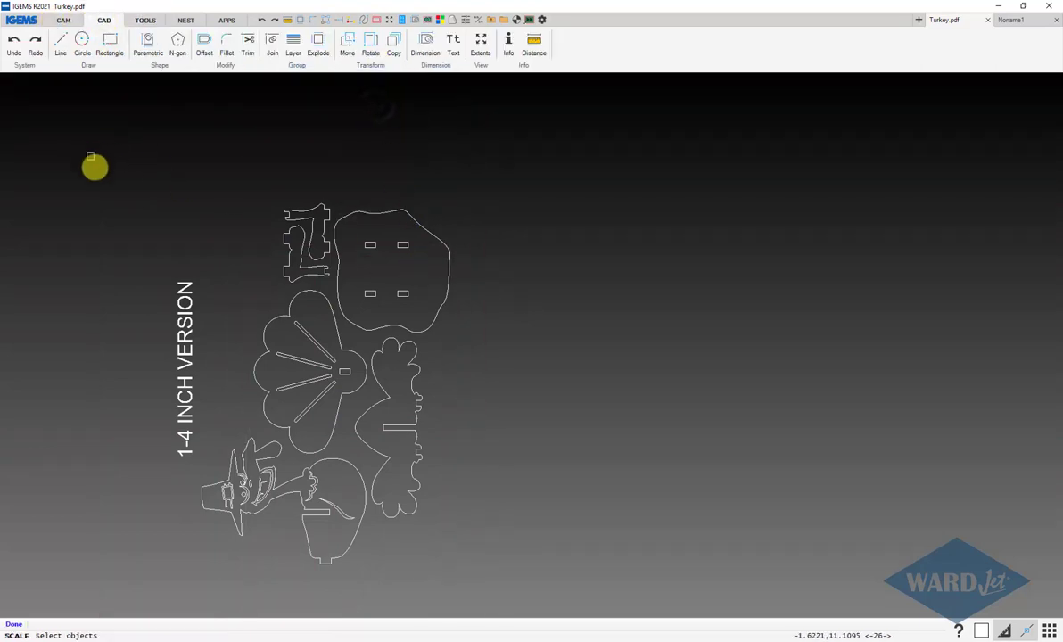
{"action": "left_click_drag", "start_coordinate": [95, 170], "coordinate": [574, 594]}
{"action": "key", "text": "Return"}
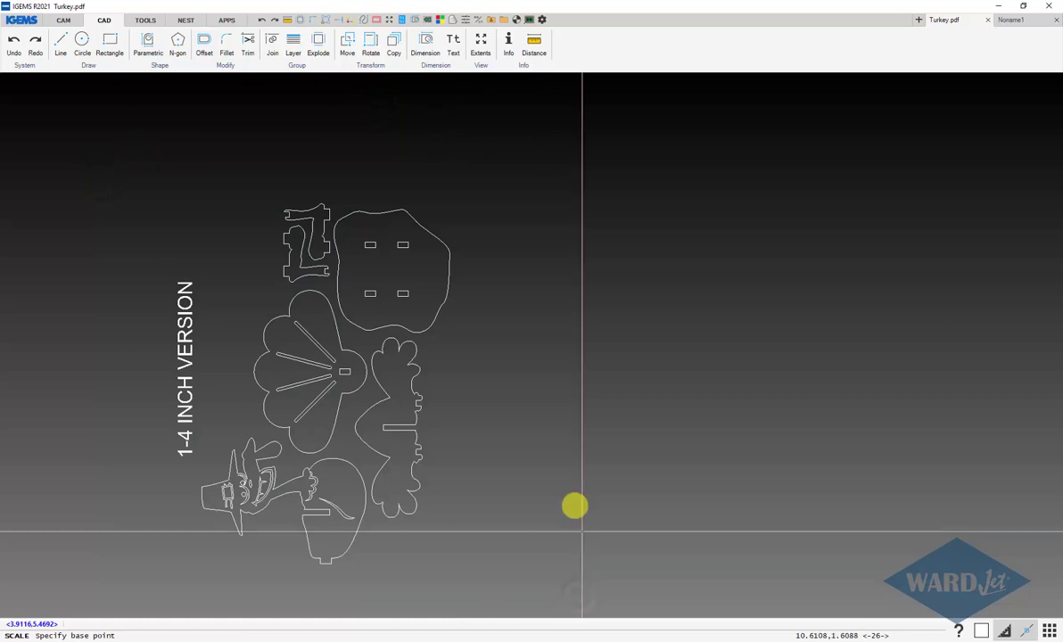
{"action": "left_click", "coordinate": [472, 479]}
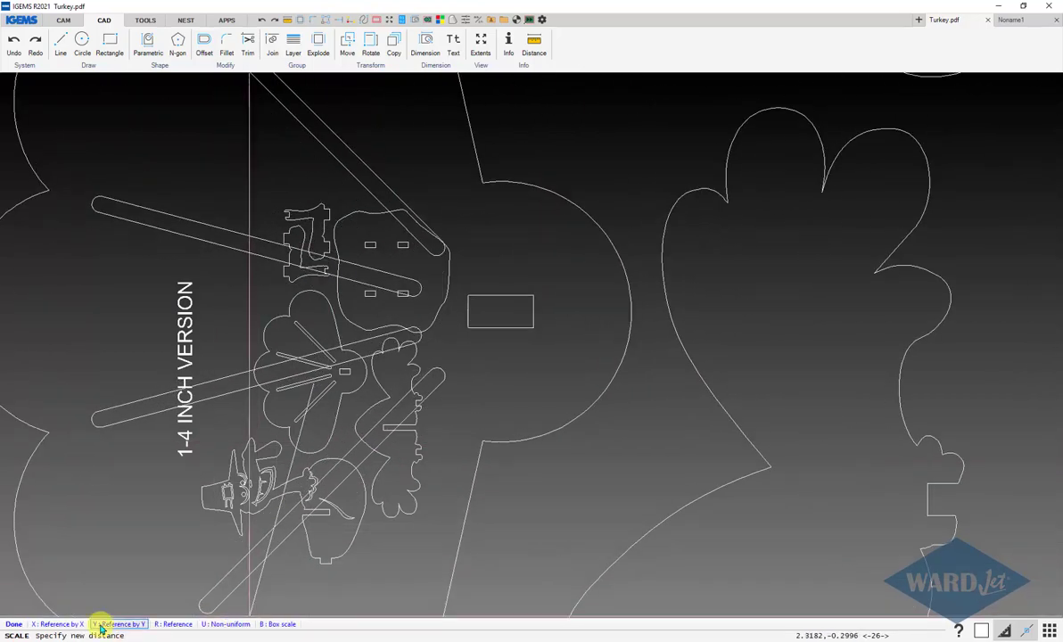
- Scale by reference from the slot's 0.135 height to a new length of 0.26
{"action": "left_click", "coordinate": [176, 629]}
{"action": "scroll", "coordinate": [345, 374], "scroll_direction": "up", "scroll_amount": 6}
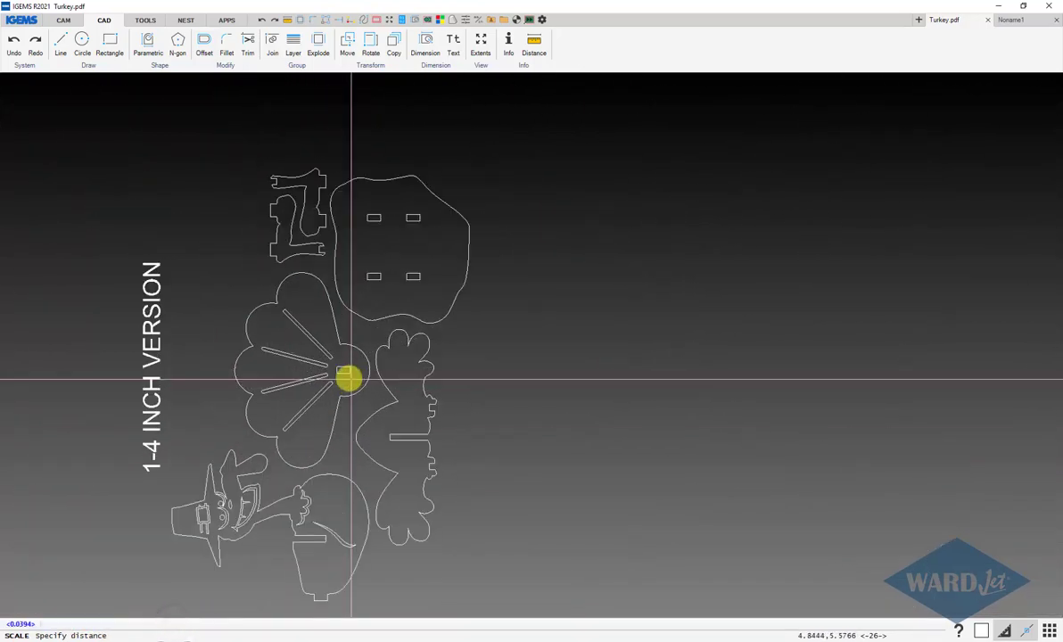
{"action": "scroll", "coordinate": [407, 360], "scroll_direction": "up", "scroll_amount": 8}
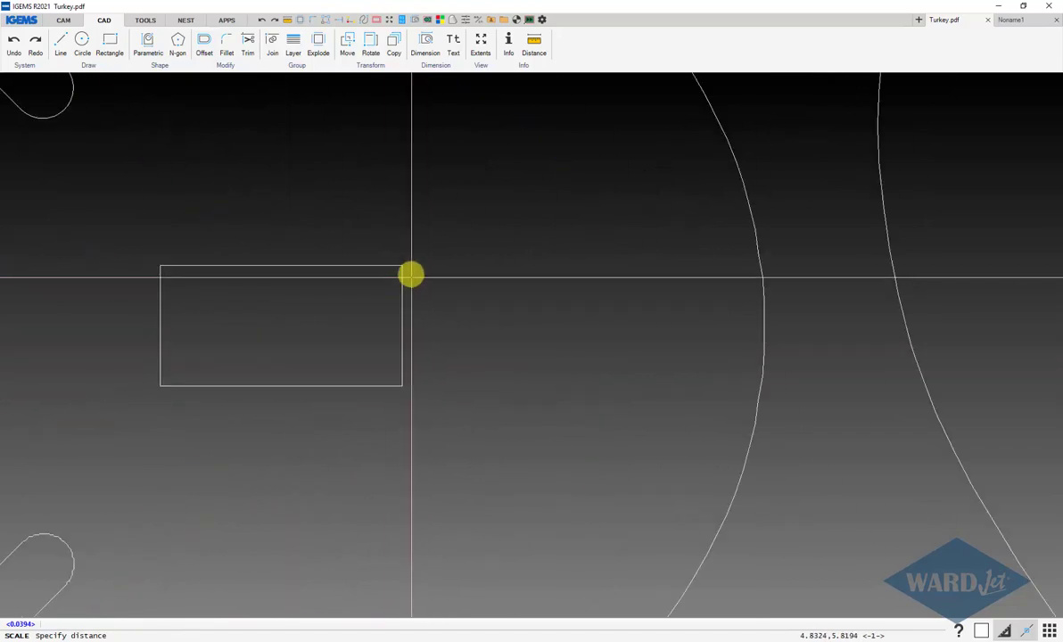
{"action": "left_click", "coordinate": [403, 266]}
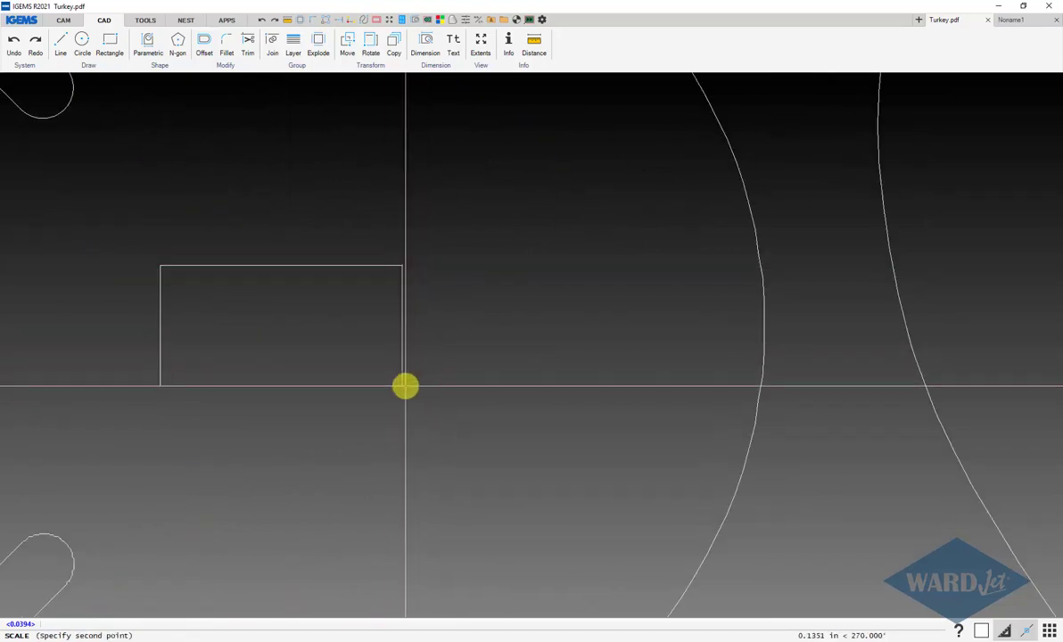
{"action": "left_click", "coordinate": [402, 386]}
{"action": "scroll", "coordinate": [482, 360], "scroll_direction": "down", "scroll_amount": 12}
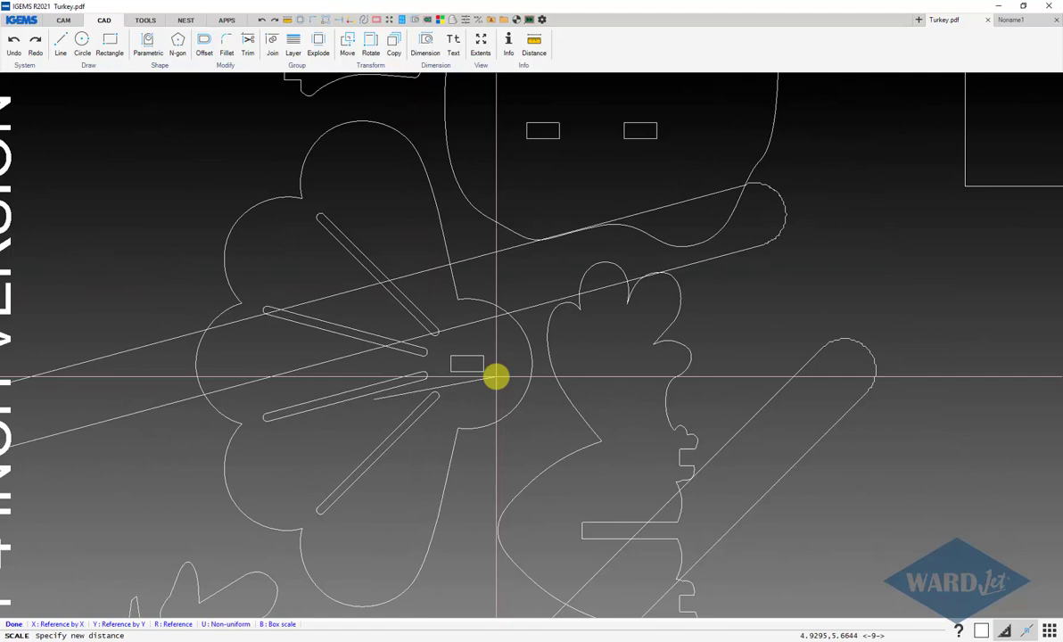
{"action": "type", "text": "2"}
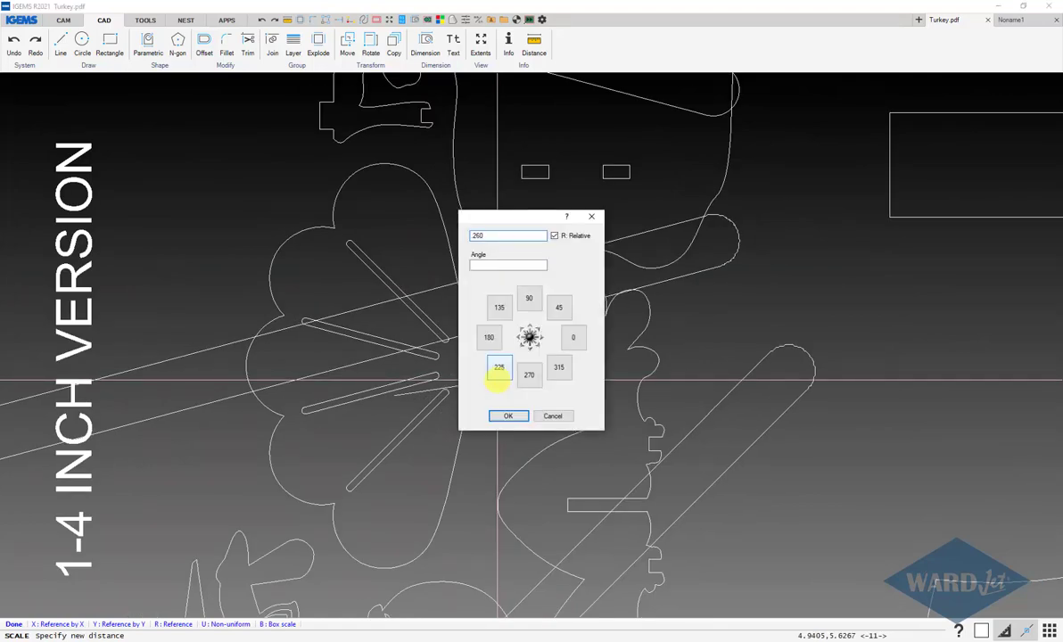
{"action": "type", "text": "60"}
{"action": "key", "text": "Return"}
{"action": "scroll", "coordinate": [499, 379], "scroll_direction": "down", "scroll_amount": 2}
{"action": "scroll", "coordinate": [351, 373], "scroll_direction": "up", "scroll_amount": 4}
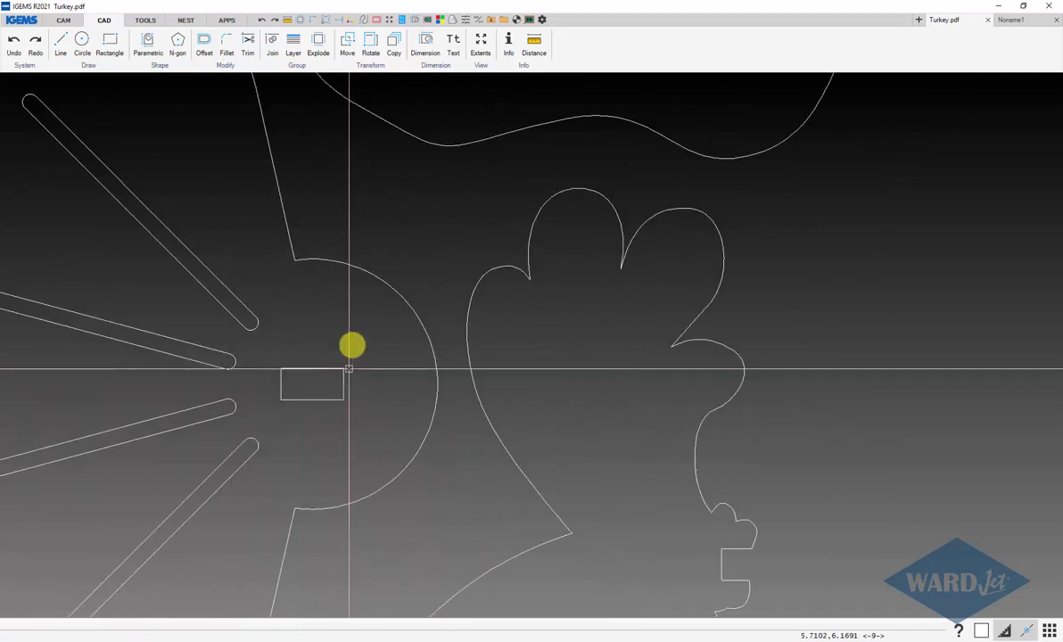
- Measure the rescaled slot, which now reads 0.26
{"action": "left_click", "coordinate": [533, 42]}
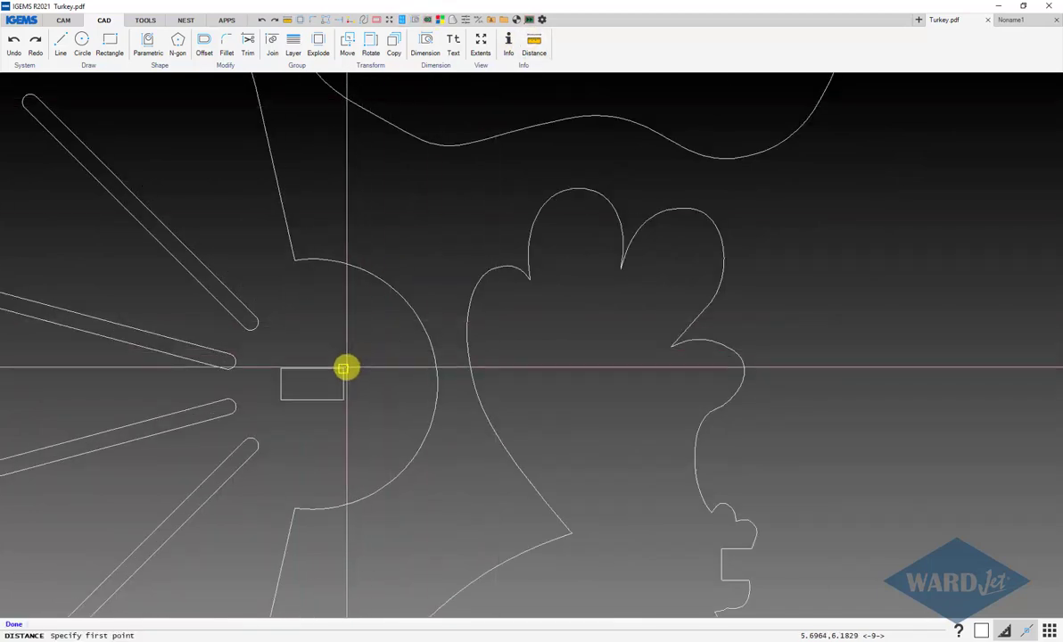
{"action": "left_click", "coordinate": [344, 399]}
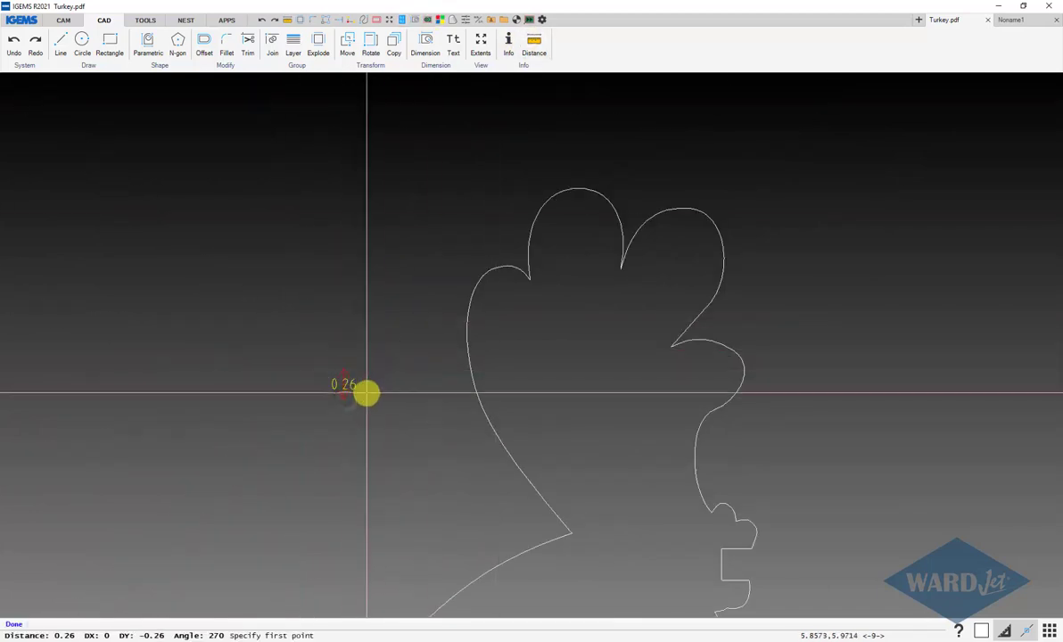
{"action": "scroll", "coordinate": [365, 394], "scroll_direction": "down", "scroll_amount": 2}
{"action": "scroll", "coordinate": [365, 410], "scroll_direction": "down", "scroll_amount": 2}
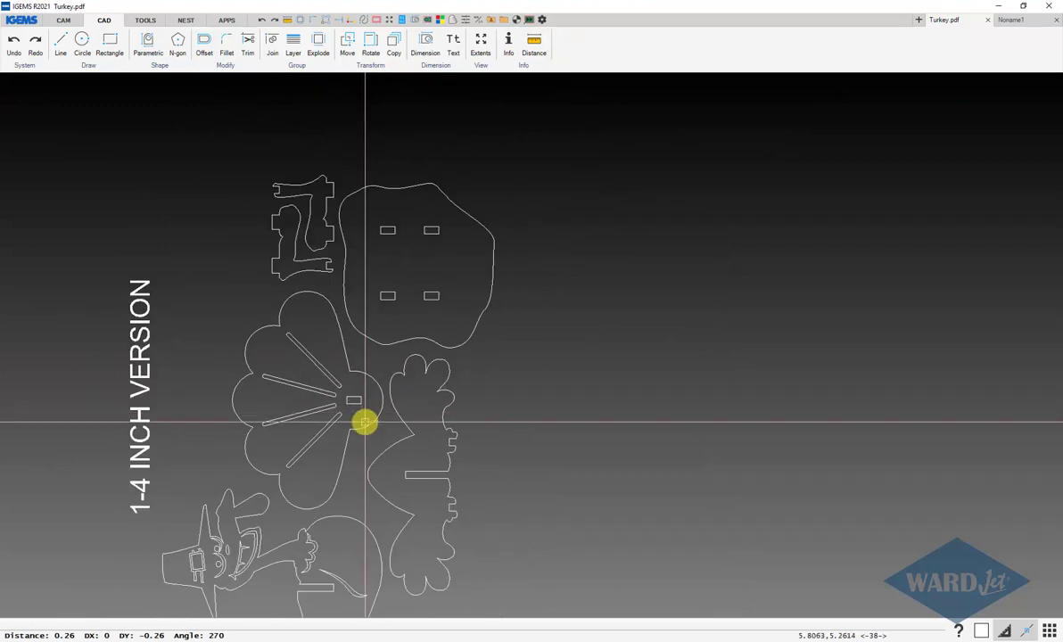
{"action": "scroll", "coordinate": [226, 375], "scroll_direction": "down", "scroll_amount": 3}
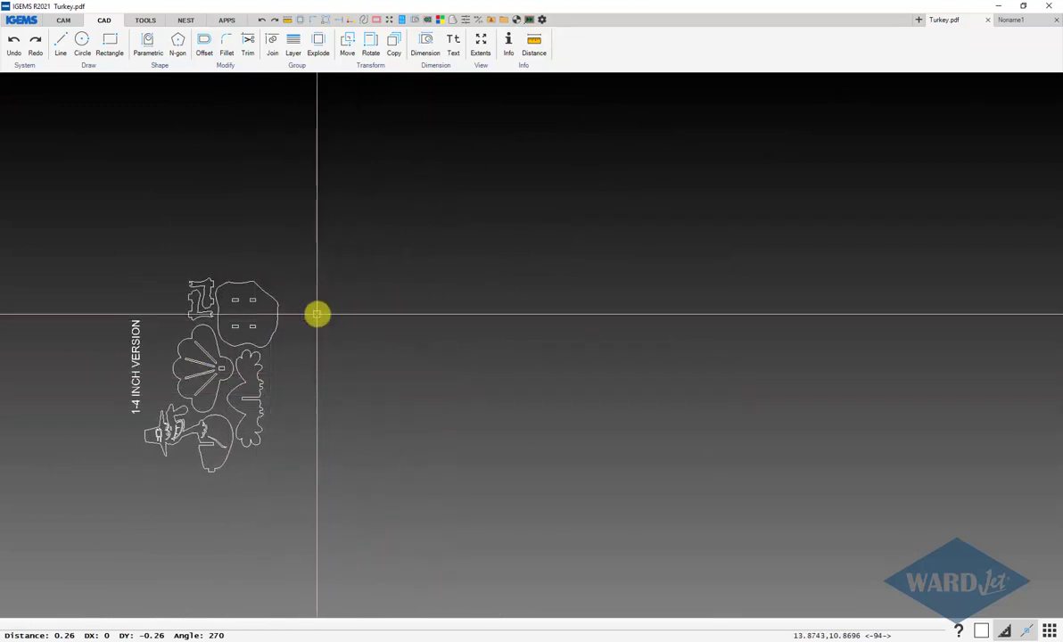
- Open 1360314 (Heavy Duty Tail Stock Slide).pdf as a new drawing
{"action": "left_click", "coordinate": [14, 22]}
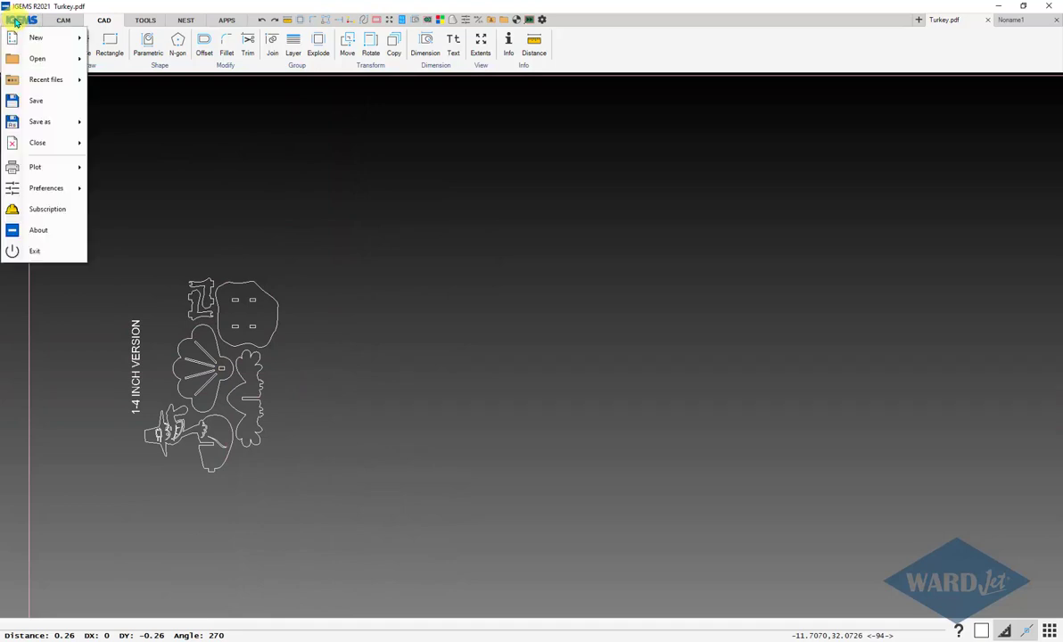
{"action": "left_click", "coordinate": [93, 134]}
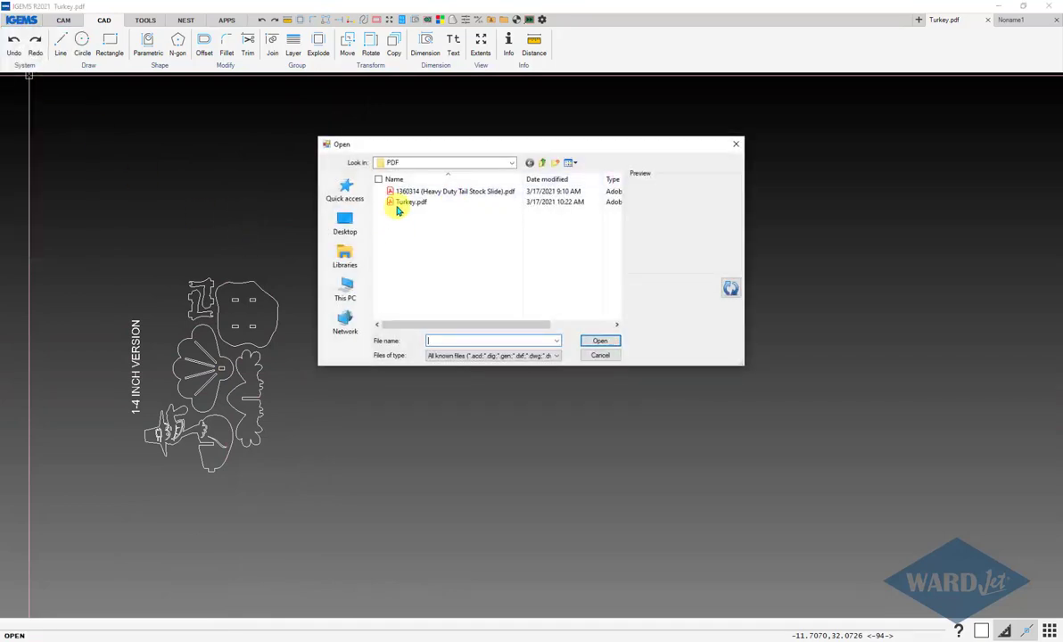
{"action": "left_click", "coordinate": [419, 191]}
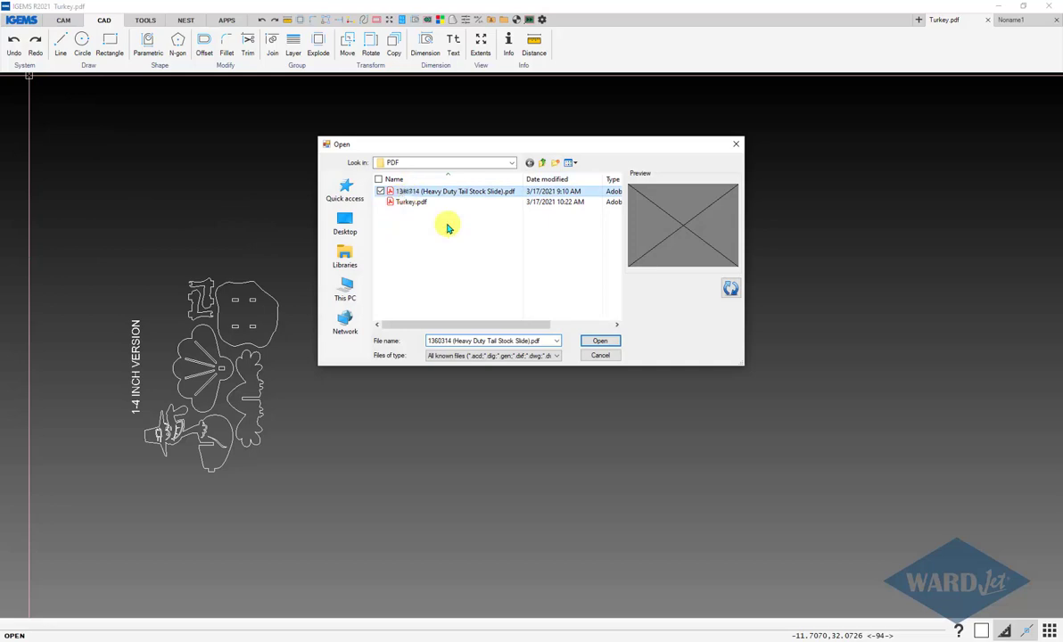
{"action": "left_click", "coordinate": [598, 341]}
- Delete the border, side view, title block and the parts table
{"action": "scroll", "coordinate": [457, 275], "scroll_direction": "up", "scroll_amount": 2}
{"action": "scroll", "coordinate": [581, 335], "scroll_direction": "down", "scroll_amount": 2}
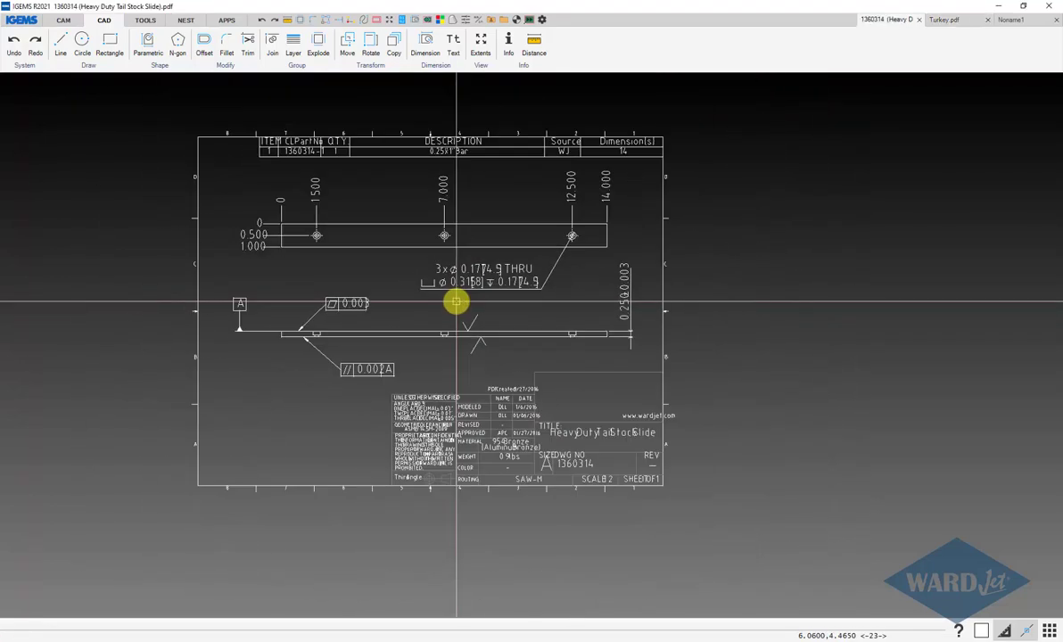
{"action": "scroll", "coordinate": [237, 220], "scroll_direction": "up", "scroll_amount": 1}
{"action": "scroll", "coordinate": [704, 256], "scroll_direction": "down", "scroll_amount": 3}
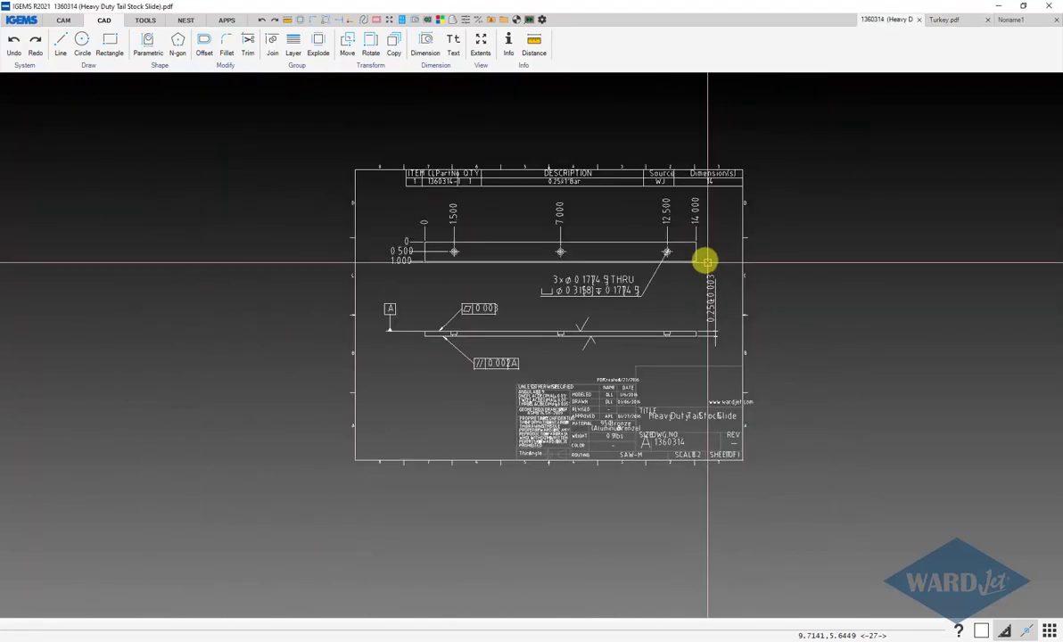
{"action": "mouse_move", "coordinate": [755, 434]}
{"action": "left_mouse_down"}
{"action": "mouse_move", "coordinate": [256, 233]}
{"action": "mouse_move", "coordinate": [244, 249]}
{"action": "left_mouse_up"}
{"action": "key", "text": "Delete"}
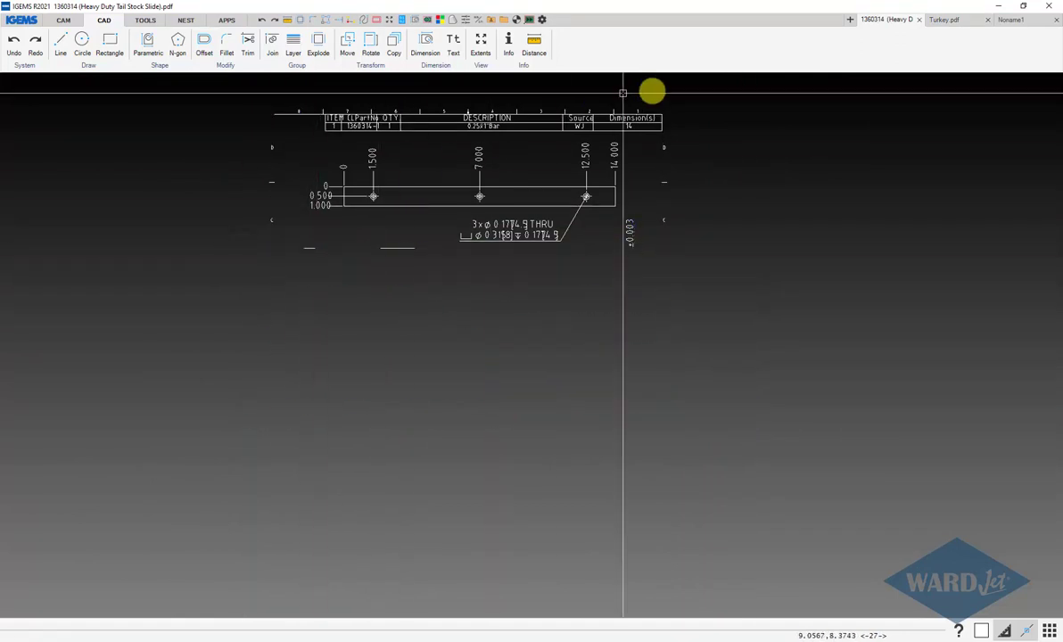
{"action": "left_click_drag", "start_coordinate": [706, 137], "coordinate": [233, 89]}
{"action": "key", "text": "Delete"}
- Delete leftover edge marks, the 0.003 tolerance text, stray dashes and the hole callout
{"action": "left_click_drag", "start_coordinate": [716, 261], "coordinate": [666, 138]}
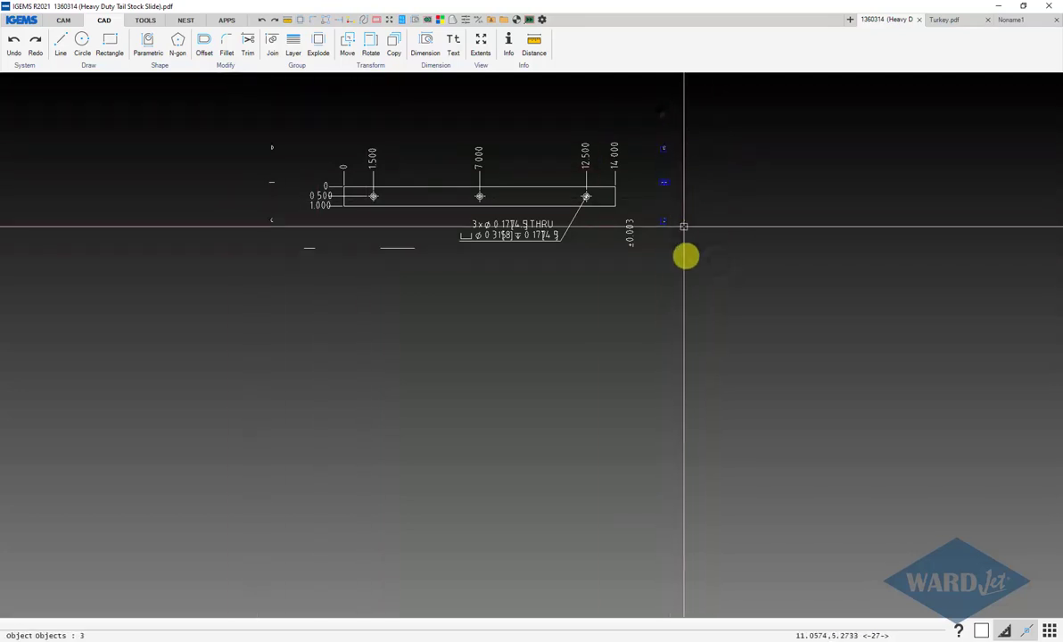
{"action": "key", "text": "Delete"}
{"action": "left_click_drag", "start_coordinate": [675, 289], "coordinate": [624, 219]}
{"action": "key", "text": "Delete"}
{"action": "left_click_drag", "start_coordinate": [426, 265], "coordinate": [261, 131]}
{"action": "key", "text": "Delete"}
{"action": "key", "text": "Delete"}
{"action": "scroll", "coordinate": [450, 261], "scroll_direction": "up", "scroll_amount": 3}
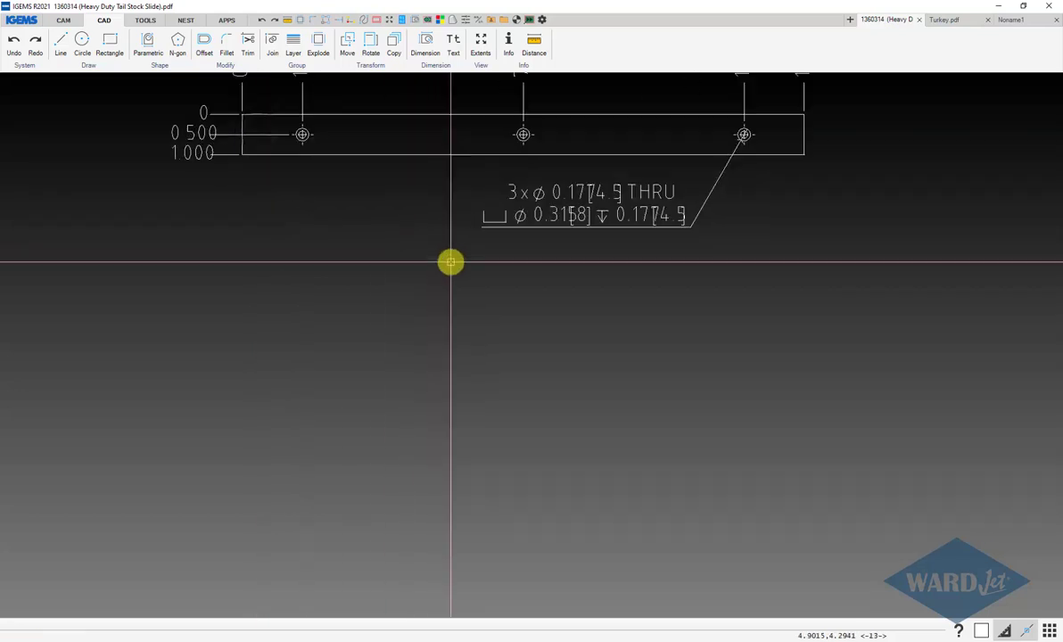
{"action": "middle_click_drag", "start_coordinate": [451, 261], "coordinate": [350, 357]}
{"action": "scroll", "coordinate": [782, 563], "scroll_direction": "down", "scroll_amount": 1}
{"action": "left_click_drag", "start_coordinate": [724, 404], "coordinate": [416, 316]}
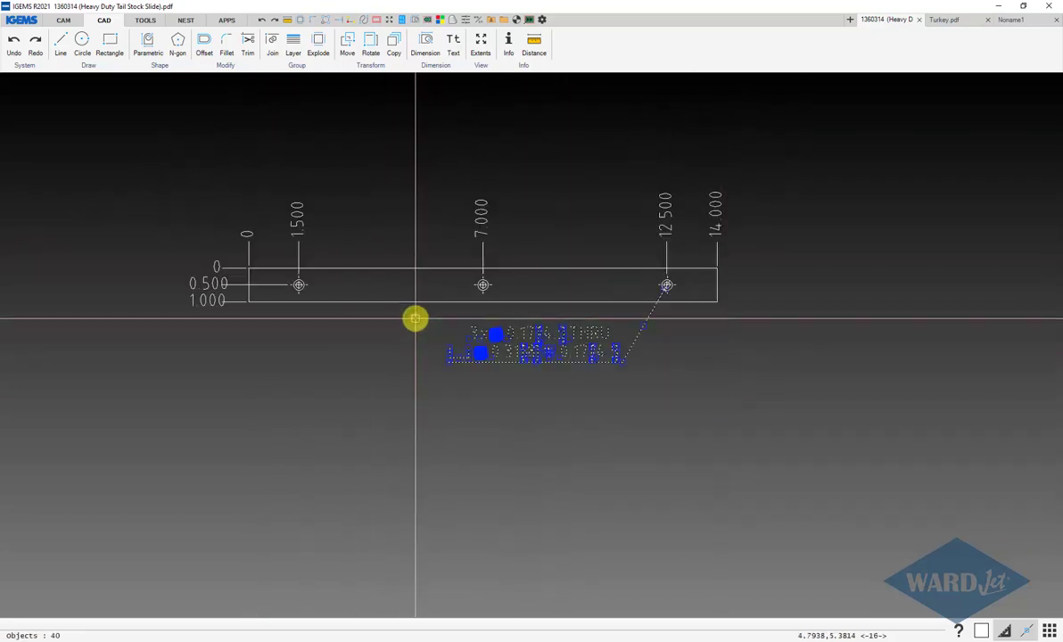
{"action": "key", "text": "Delete"}
- Measure the slide's bottom edge corner to corner, reading only 7 against its 14.000 label
{"action": "left_click", "coordinate": [533, 44]}
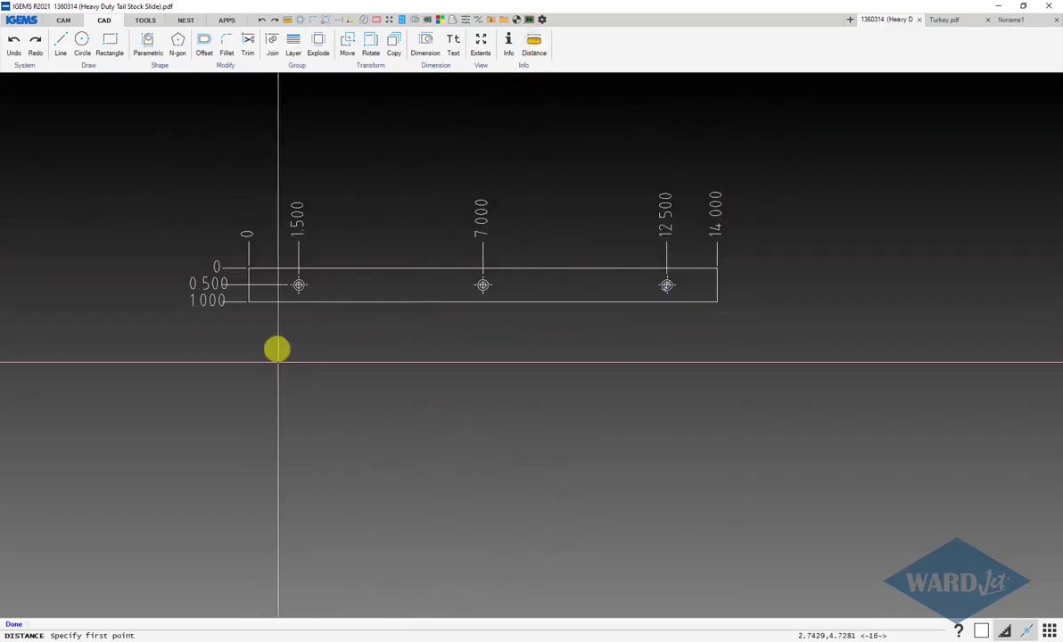
{"action": "left_click", "coordinate": [250, 301]}
{"action": "left_click", "coordinate": [716, 301]}
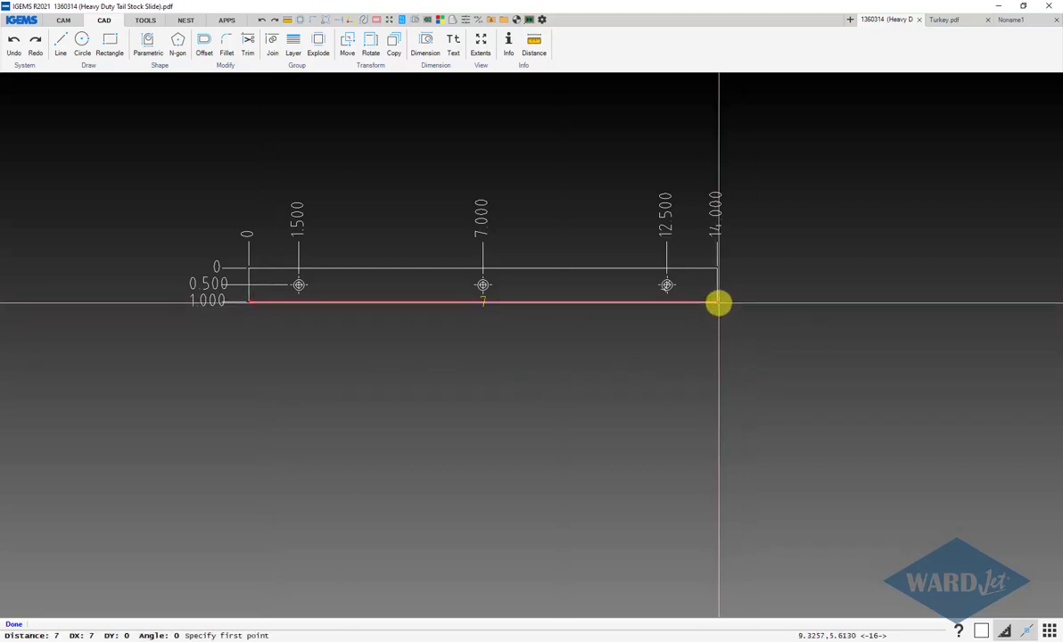
{"action": "scroll", "coordinate": [467, 359], "scroll_direction": "down", "scroll_amount": 3}
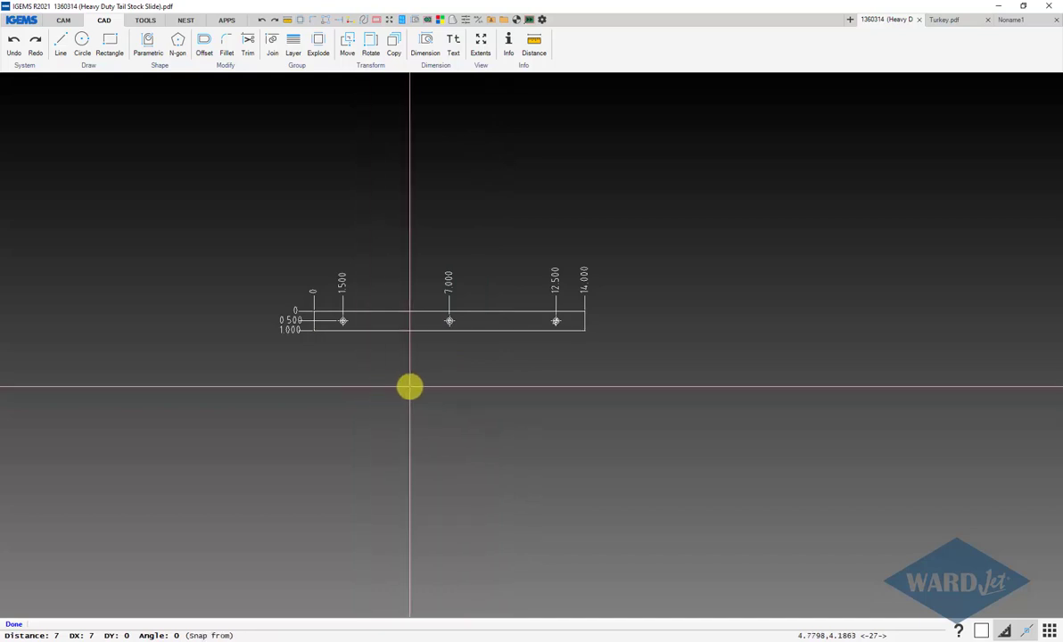
- Scale the whole slide drawing by reference, using the bottom edge's two corners as the reference length
{"action": "left_click", "coordinate": [430, 53]}
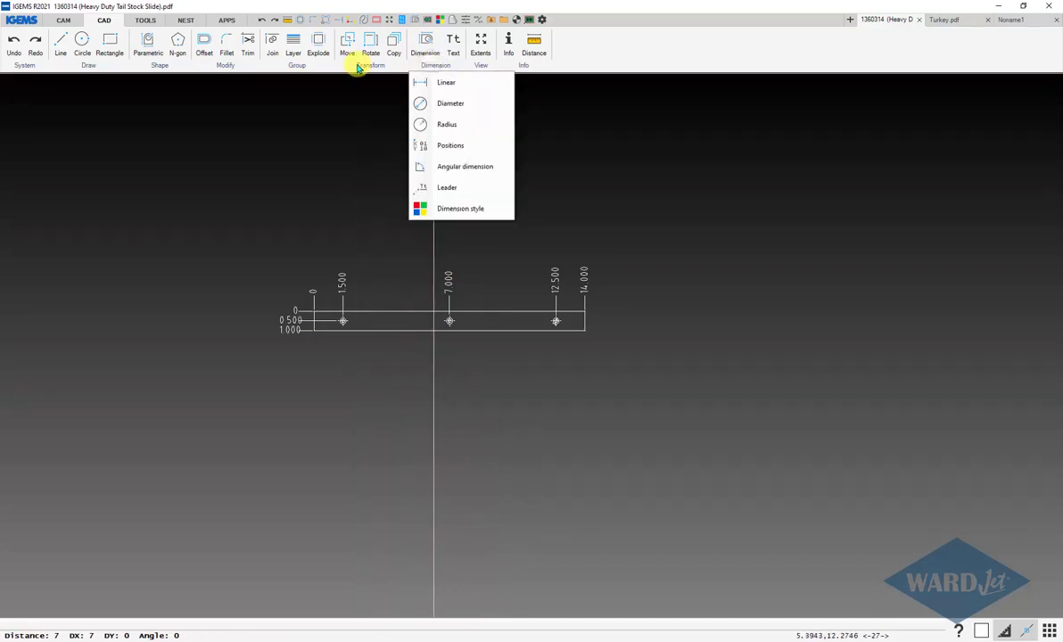
{"action": "left_click", "coordinate": [357, 69]}
{"action": "left_click", "coordinate": [369, 107]}
{"action": "left_click_drag", "start_coordinate": [175, 216], "coordinate": [629, 443]}
{"action": "left_click", "coordinate": [516, 426]}
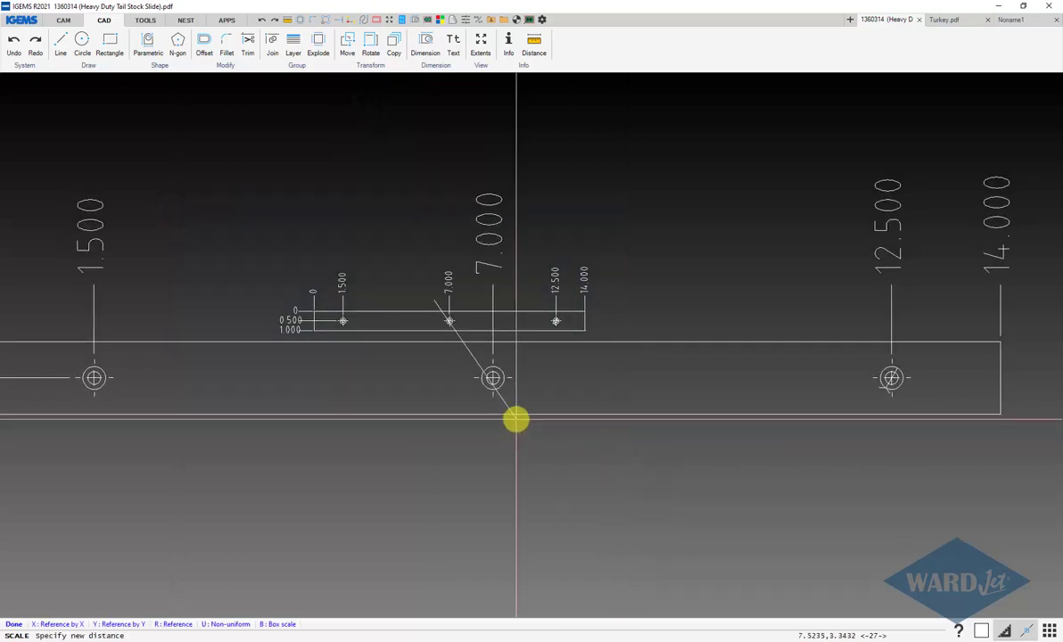
{"action": "scroll", "coordinate": [511, 430], "scroll_direction": "down", "scroll_amount": 2}
{"action": "scroll", "coordinate": [506, 433], "scroll_direction": "up", "scroll_amount": 3}
{"action": "scroll", "coordinate": [505, 433], "scroll_direction": "down", "scroll_amount": 2}
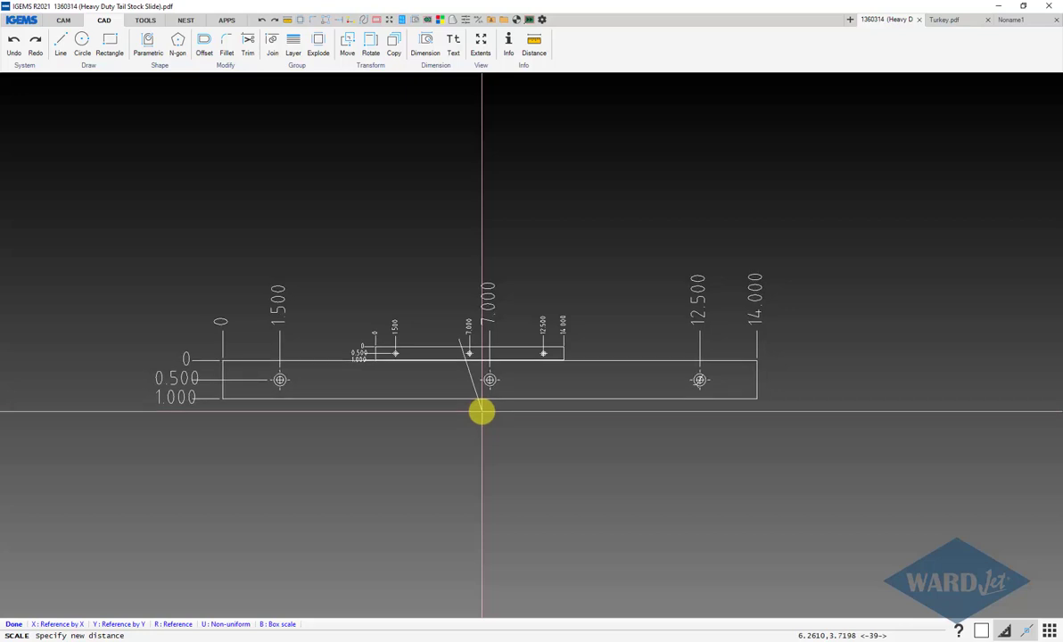
{"action": "key", "text": "r"}
{"action": "scroll", "coordinate": [498, 389], "scroll_direction": "up", "scroll_amount": 3}
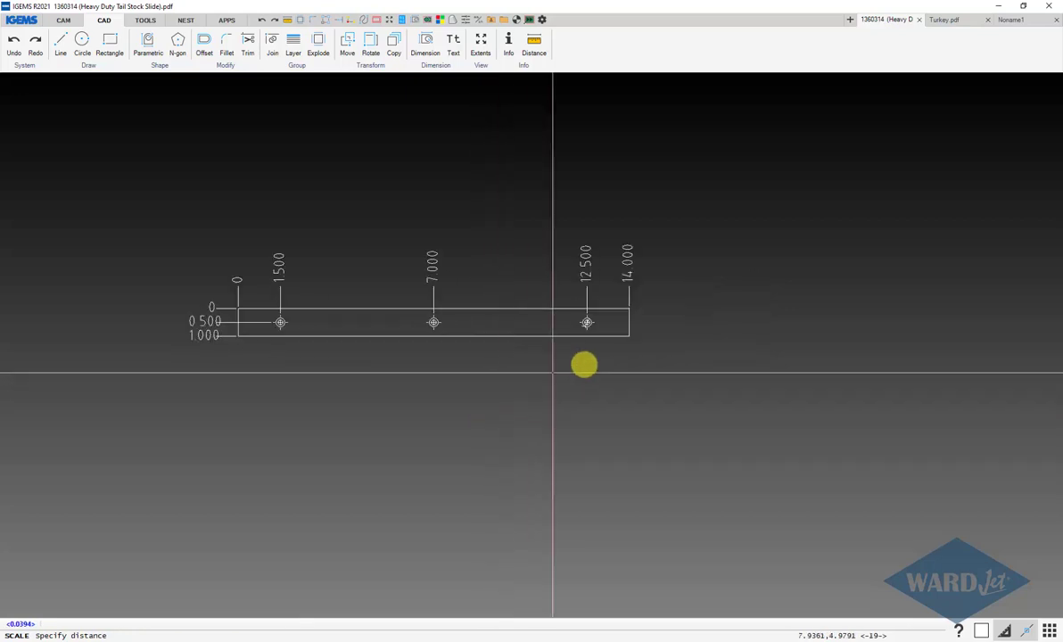
{"action": "left_click", "coordinate": [628, 335]}
{"action": "left_click", "coordinate": [243, 336]}
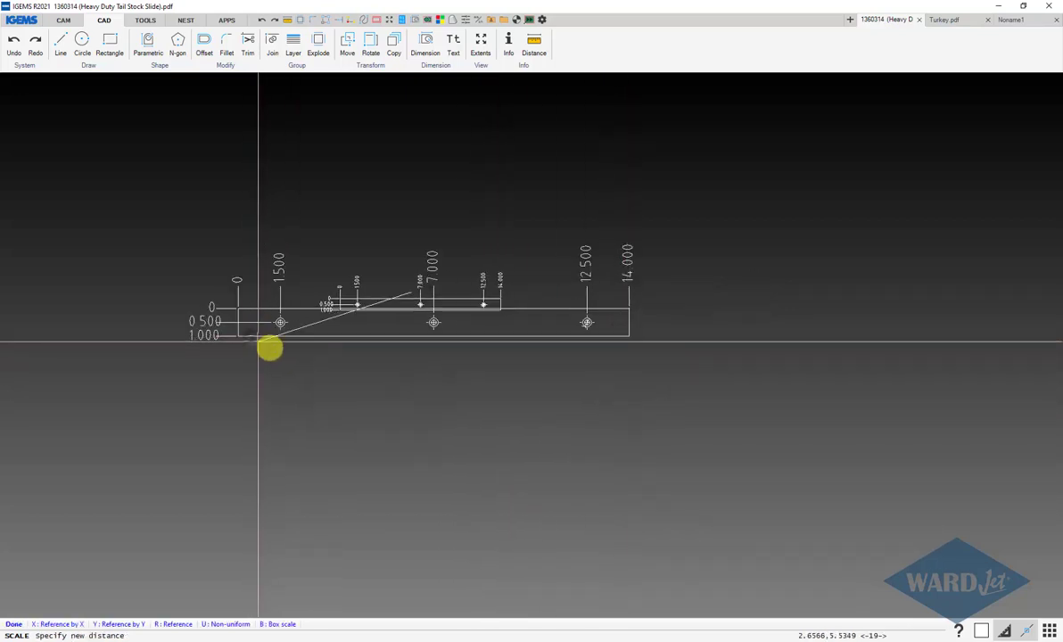
- Enter the new reference length, then confirm the slide's bottom edge now measures exactly 14
{"action": "type", "text": "1"}
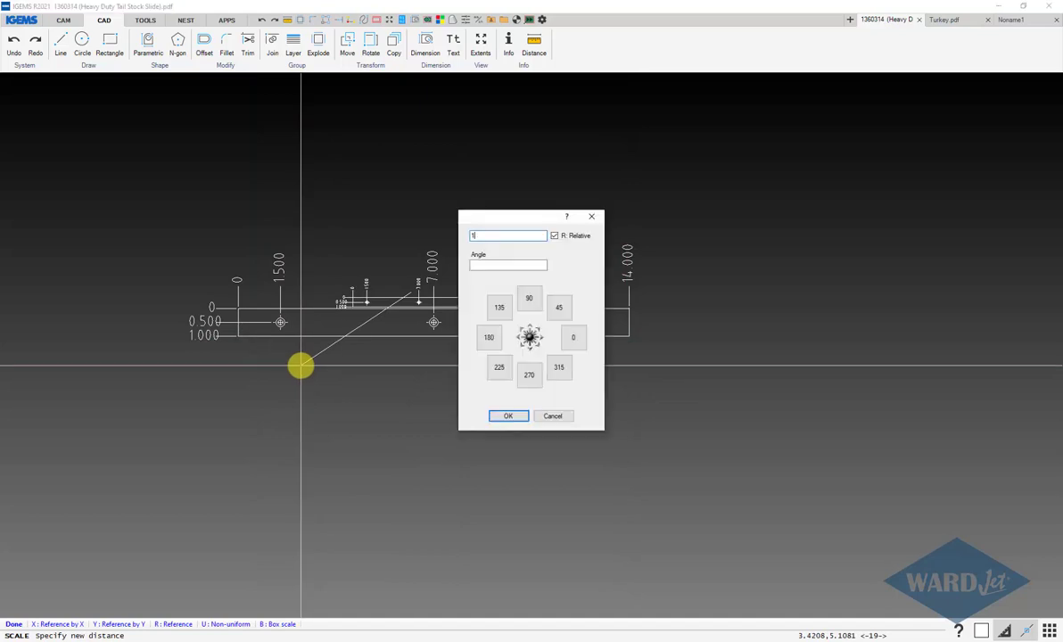
{"action": "type", "text": "84"}
{"action": "scroll", "coordinate": [300, 365], "scroll_direction": "down", "scroll_amount": 1}
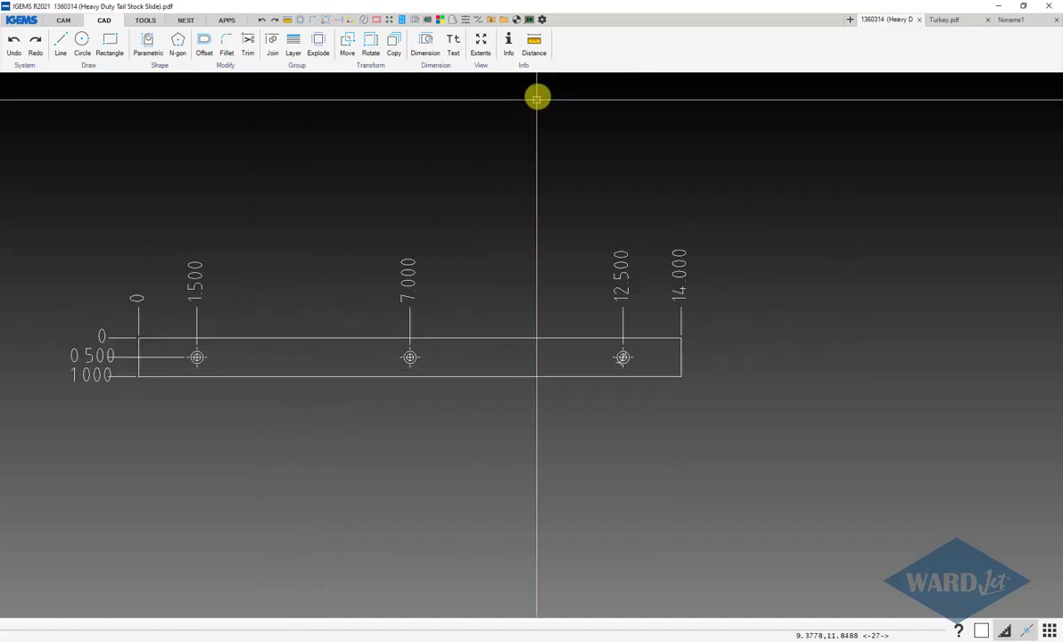
{"action": "left_click", "coordinate": [535, 42]}
{"action": "left_click", "coordinate": [686, 375]}
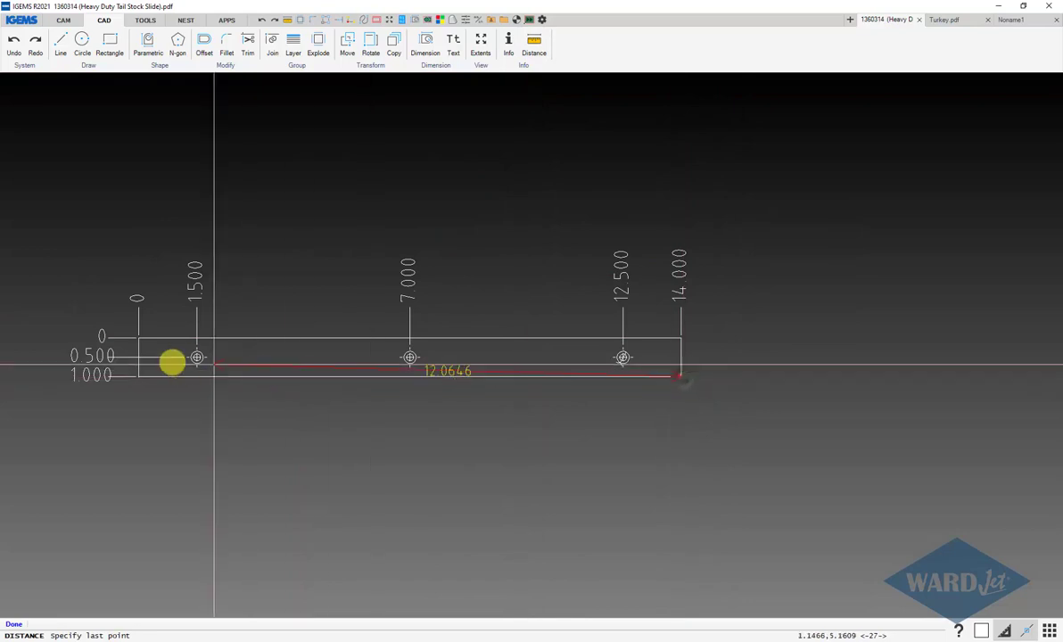
{"action": "scroll", "coordinate": [332, 392], "scroll_direction": "up", "scroll_amount": 1}
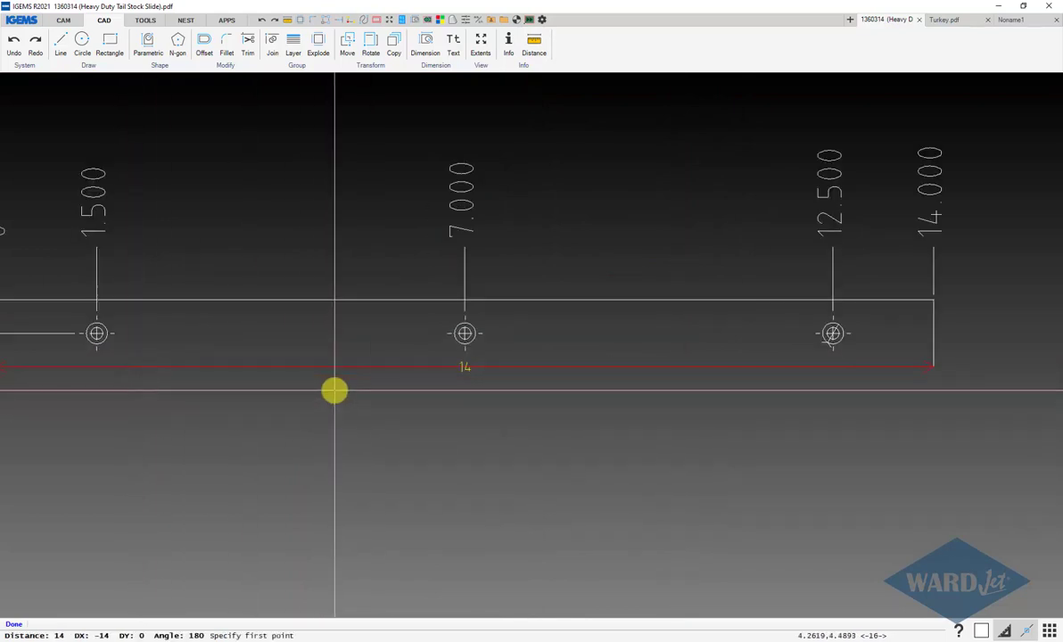
{"action": "scroll", "coordinate": [331, 396], "scroll_direction": "down", "scroll_amount": 2}
{"action": "scroll", "coordinate": [198, 390], "scroll_direction": "up", "scroll_amount": 5}
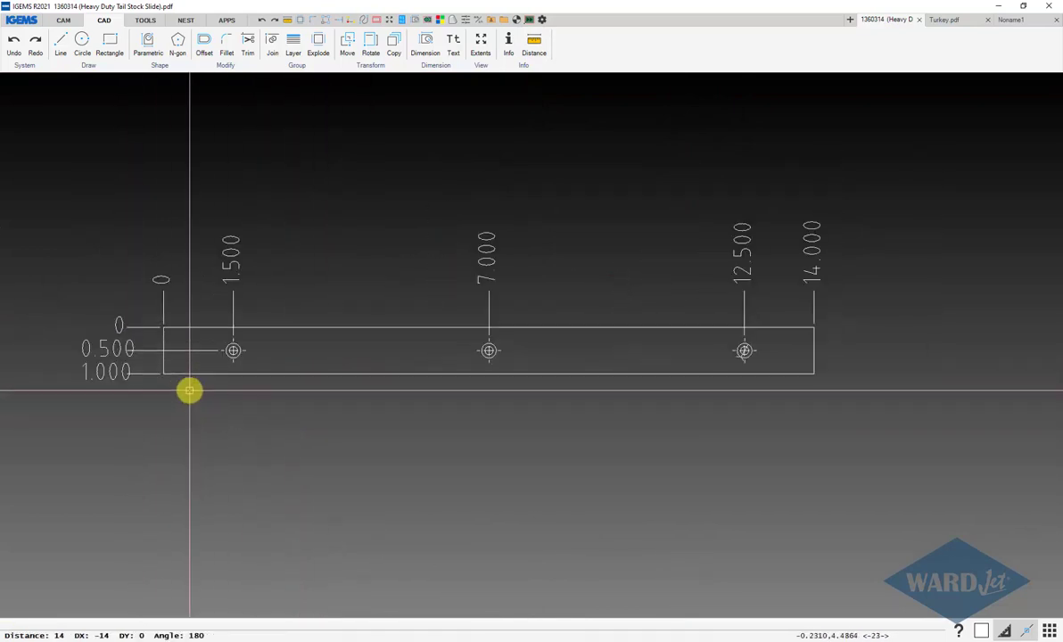
{"action": "scroll", "coordinate": [227, 356], "scroll_direction": "up", "scroll_amount": 5}
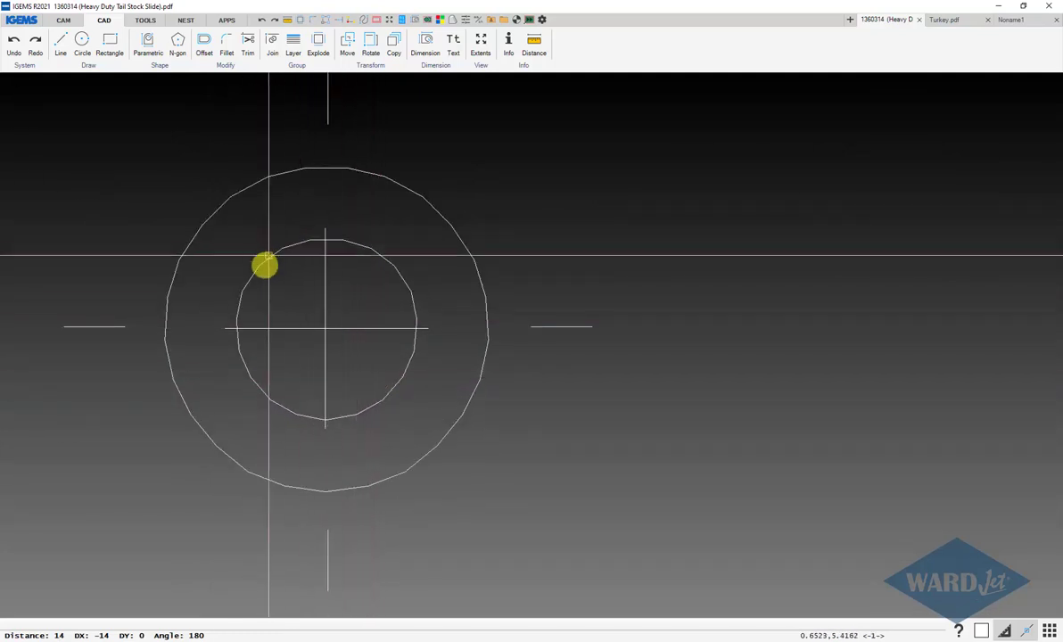
{"action": "scroll", "coordinate": [253, 313], "scroll_direction": "down", "scroll_amount": 1}
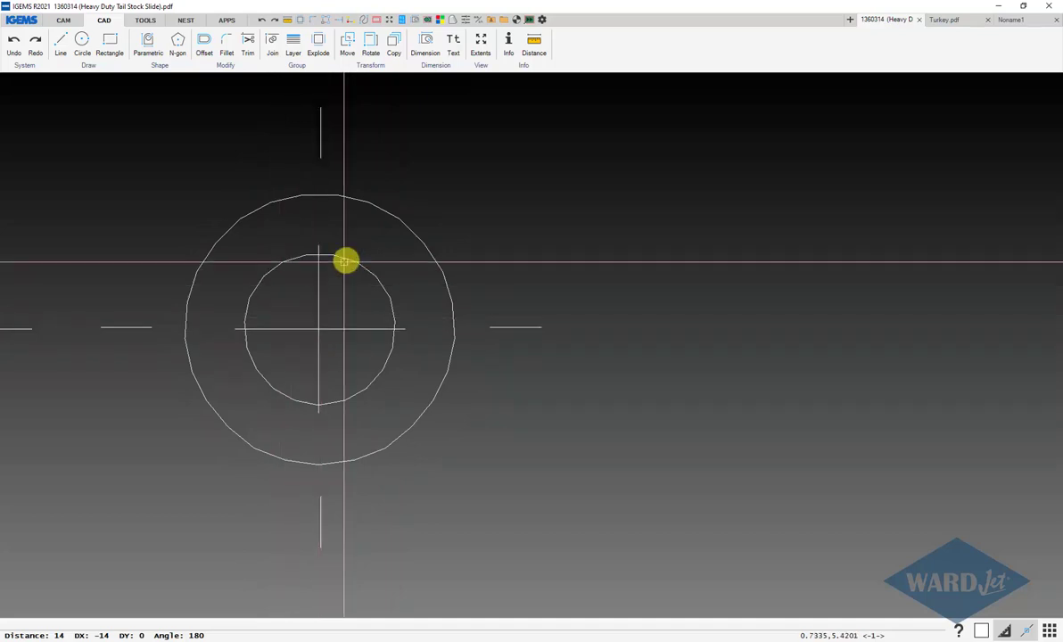
- Run Clean up on the whole slide drawing, cutting it from 171 to 165 segments
{"action": "scroll", "coordinate": [350, 279], "scroll_direction": "down", "scroll_amount": 8}
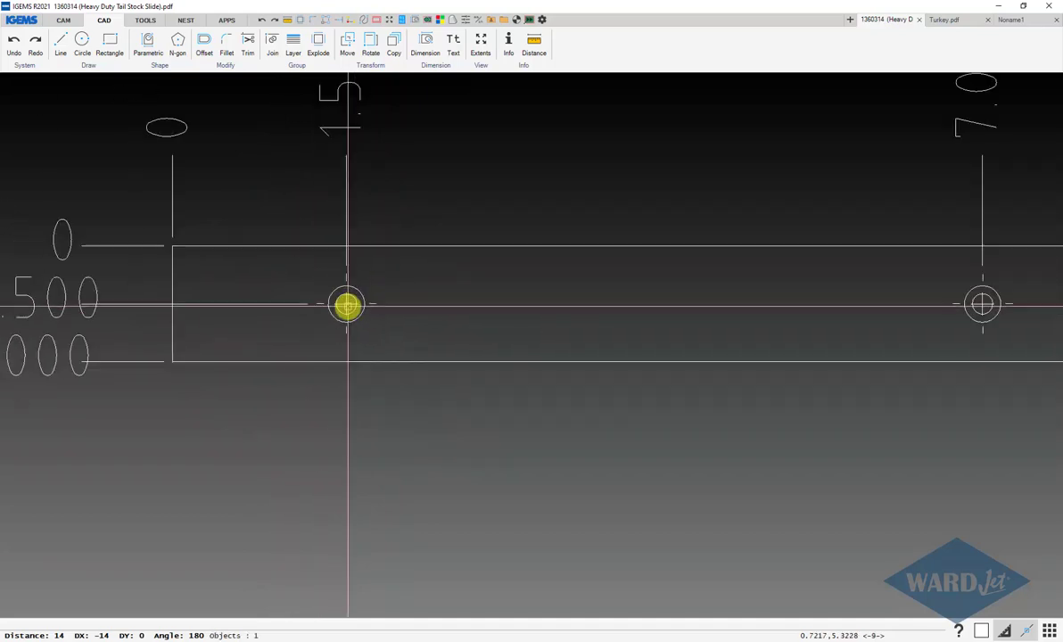
{"action": "left_click", "coordinate": [146, 19]}
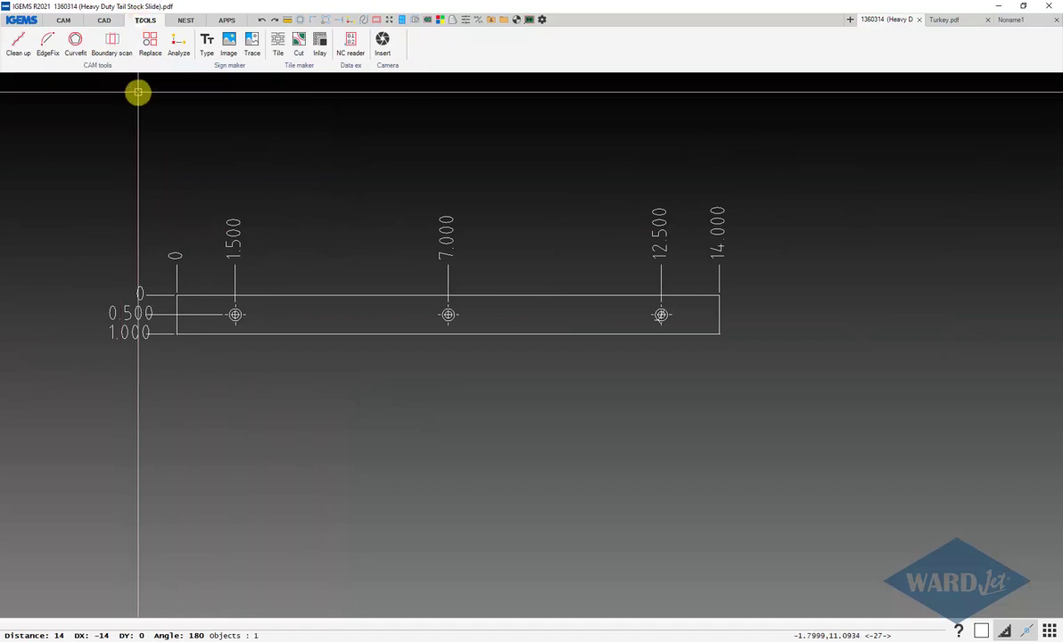
{"action": "left_click", "coordinate": [17, 45]}
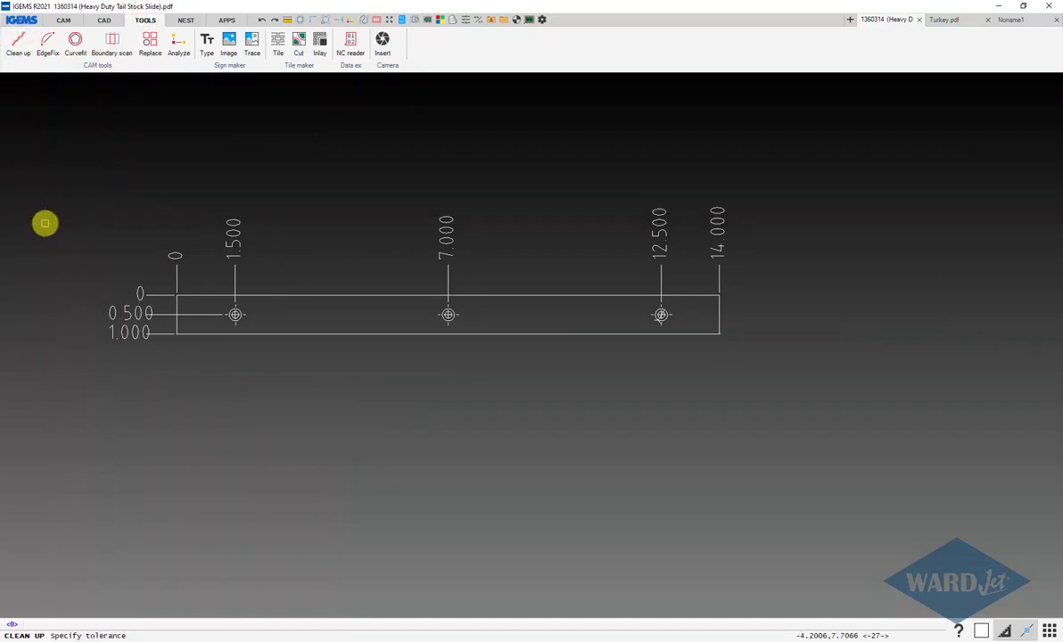
{"action": "left_click_drag", "start_coordinate": [178, 258], "coordinate": [760, 427]}
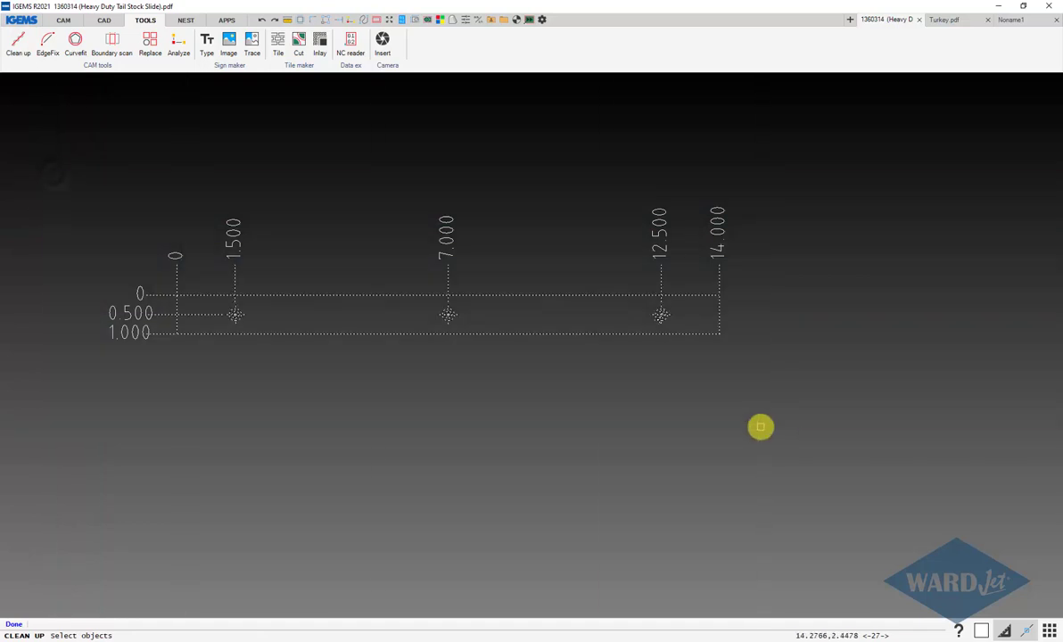
{"action": "right_click", "coordinate": [757, 427]}
{"action": "scroll", "coordinate": [268, 315], "scroll_direction": "up", "scroll_amount": 10}
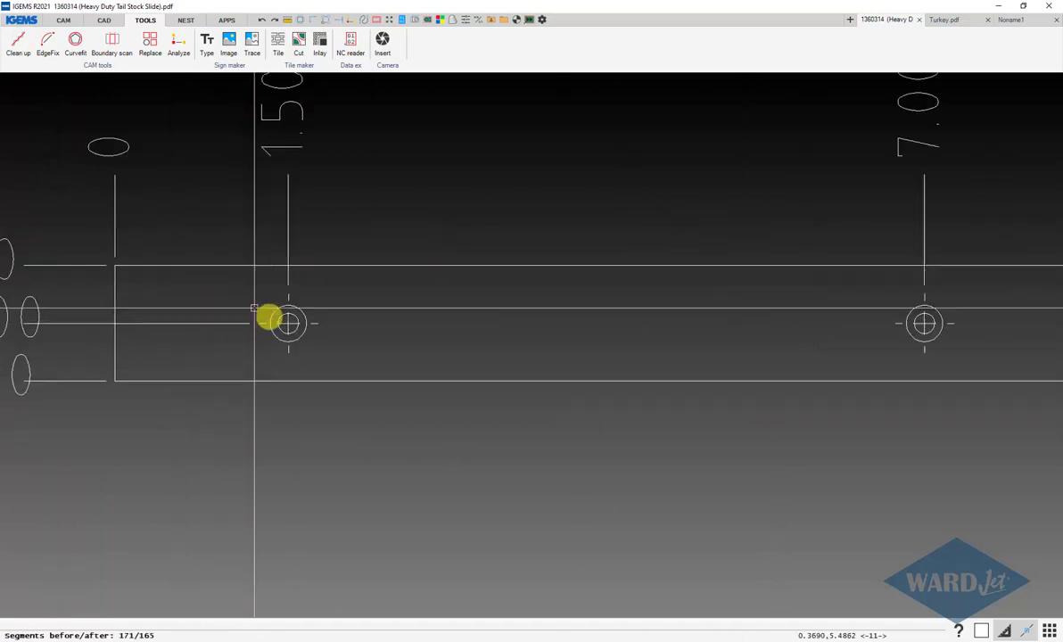
- Pick the faceted inner circle of the 1.500 hole
{"action": "left_click", "coordinate": [365, 317]}
{"action": "scroll", "coordinate": [365, 318], "scroll_direction": "up", "scroll_amount": 4}
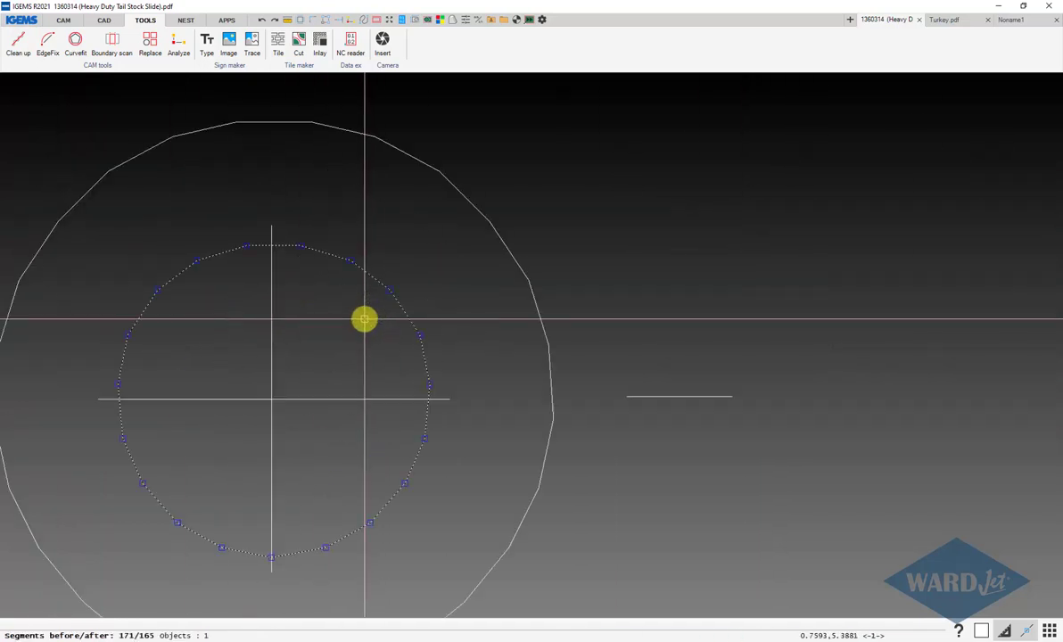
{"action": "scroll", "coordinate": [364, 320], "scroll_direction": "down", "scroll_amount": 5}
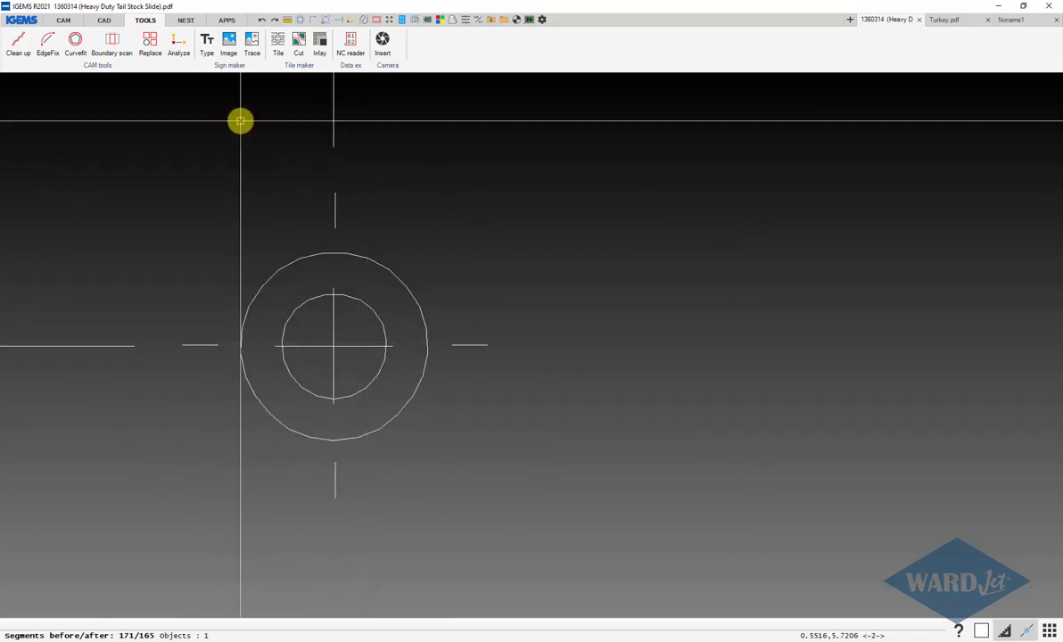
- Draw a 3-point circle through points on the inner hole's edge
{"action": "left_click", "coordinate": [104, 22]}
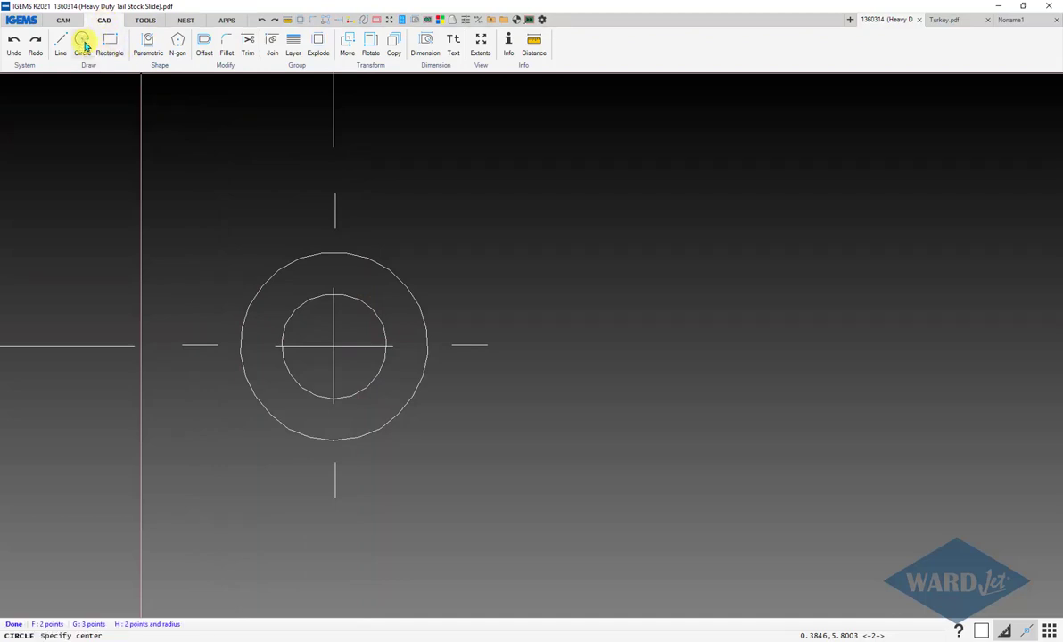
{"action": "left_click", "coordinate": [80, 624]}
{"action": "scroll", "coordinate": [285, 381], "scroll_direction": "up", "scroll_amount": 2}
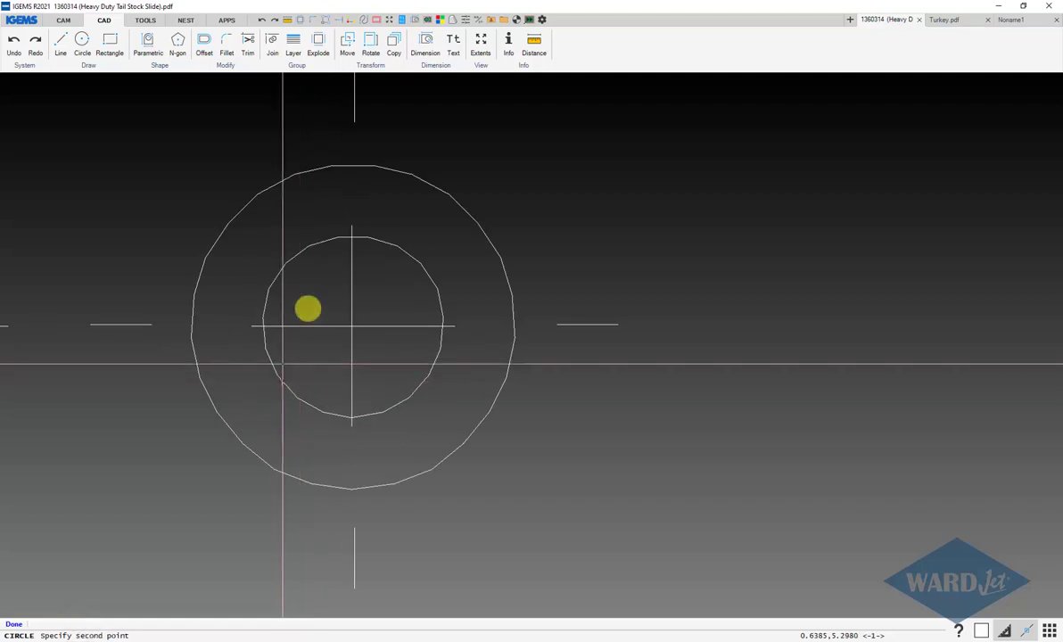
{"action": "left_click", "coordinate": [351, 238]}
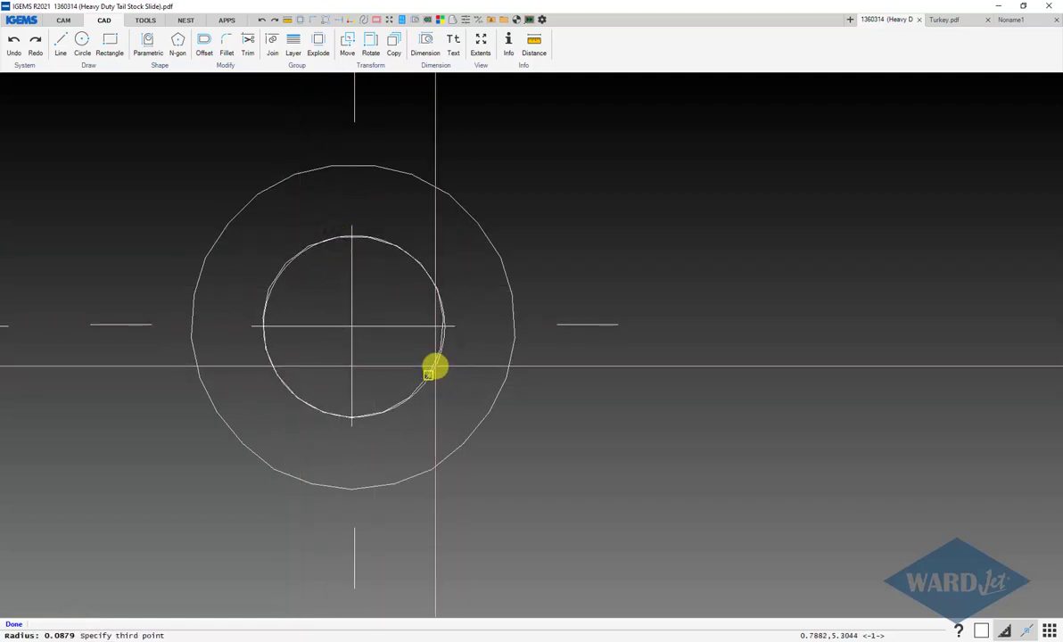
{"action": "scroll", "coordinate": [408, 277], "scroll_direction": "up", "scroll_amount": 2}
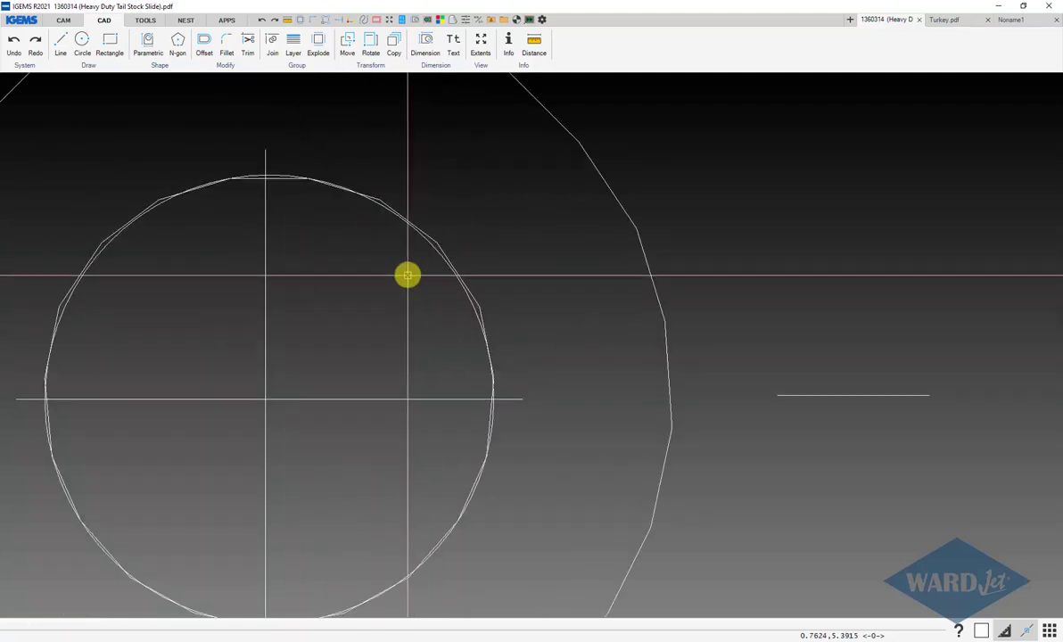
{"action": "middle_click_drag", "start_coordinate": [405, 274], "coordinate": [474, 280]}
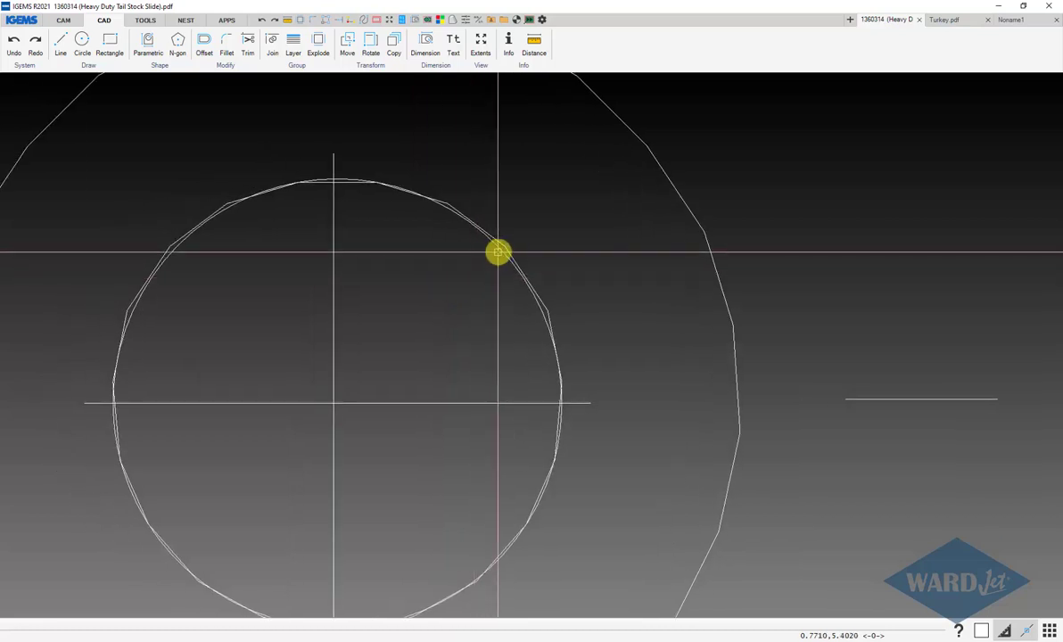
{"action": "left_click", "coordinate": [502, 253]}
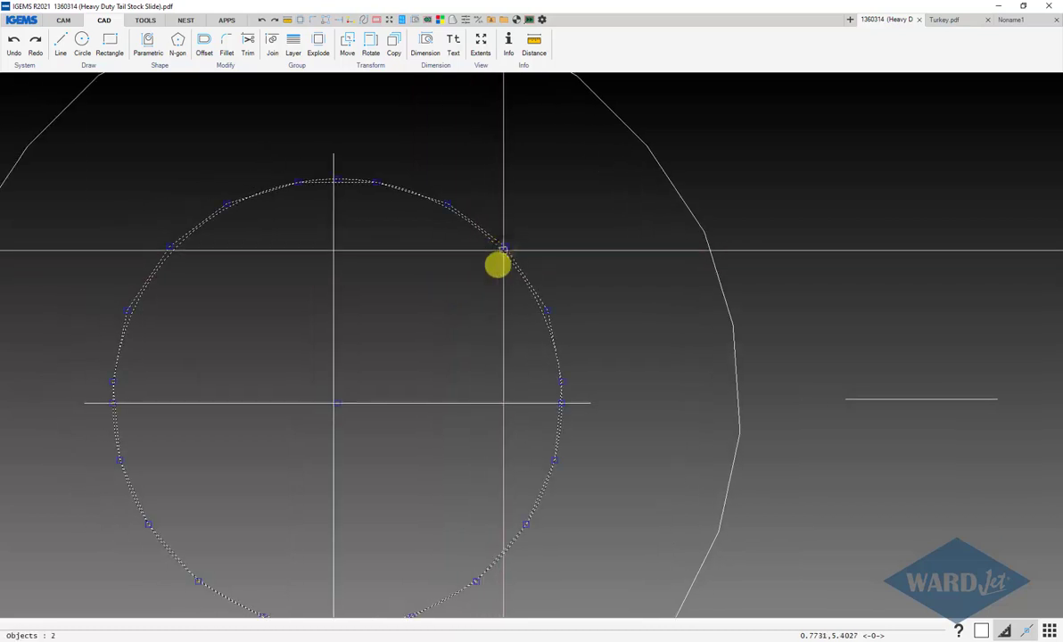
{"action": "left_click", "coordinate": [465, 299]}
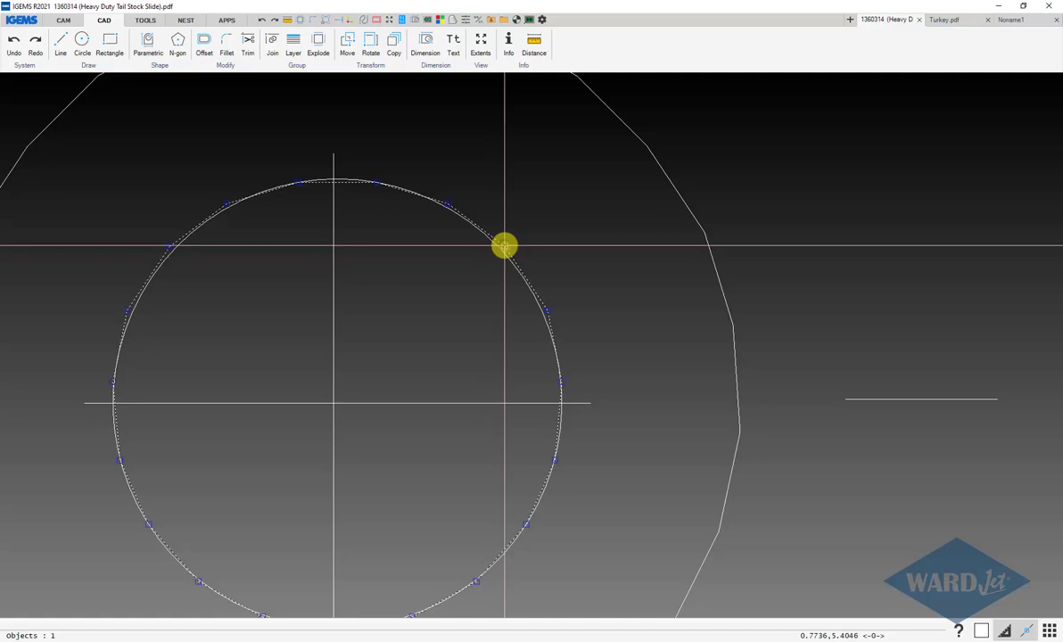
- Zoom and pan onto the 1.500 hole to compare the new circle with the faceted outline
{"action": "scroll", "coordinate": [504, 245], "scroll_direction": "down", "scroll_amount": 4}
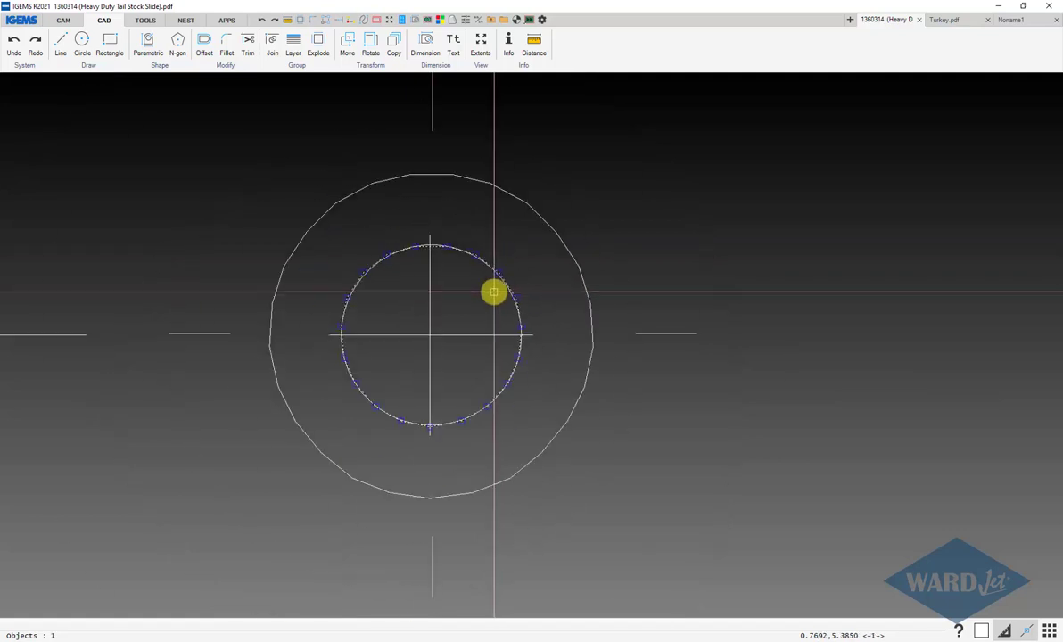
{"action": "scroll", "coordinate": [493, 289], "scroll_direction": "up", "scroll_amount": 3}
{"action": "scroll", "coordinate": [486, 260], "scroll_direction": "down", "scroll_amount": 4}
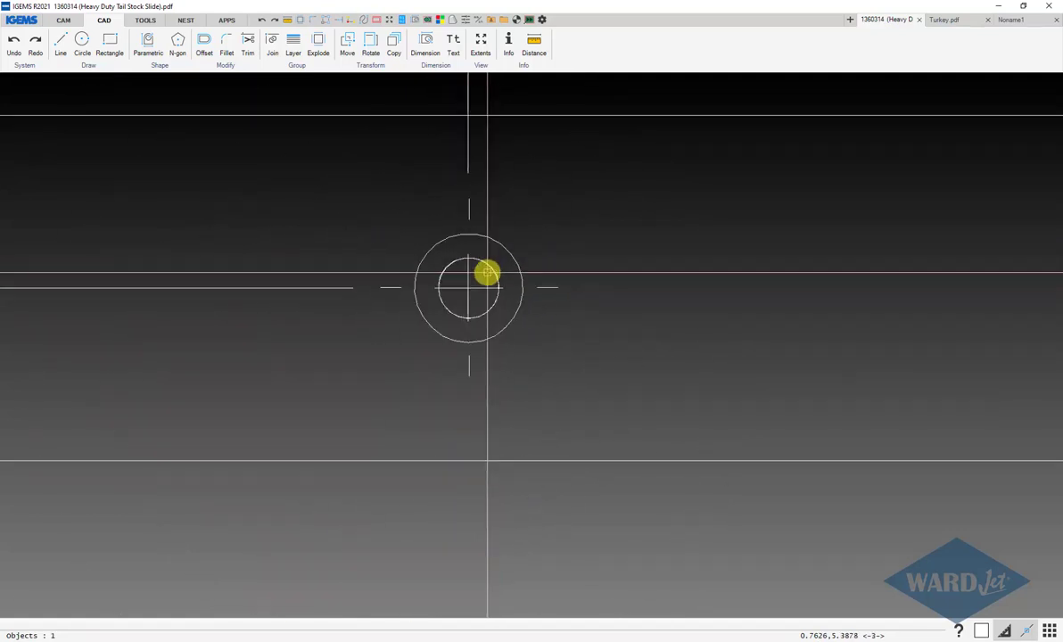
{"action": "scroll", "coordinate": [486, 260], "scroll_direction": "up", "scroll_amount": 6}
{"action": "middle_click_drag", "start_coordinate": [484, 61], "coordinate": [480, 185]}
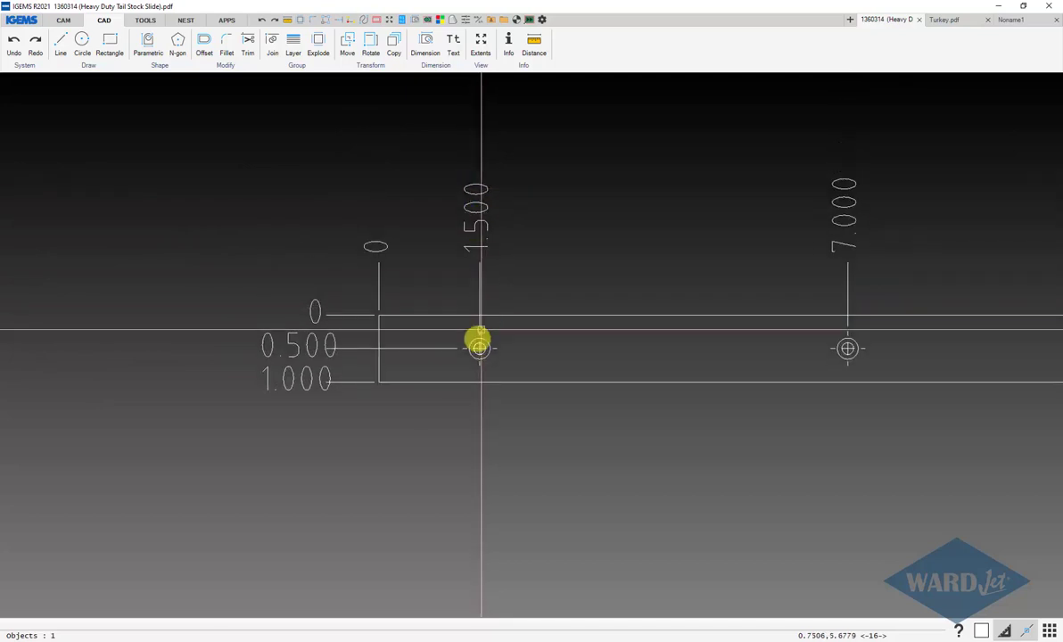
{"action": "scroll", "coordinate": [479, 340], "scroll_direction": "up", "scroll_amount": 8}
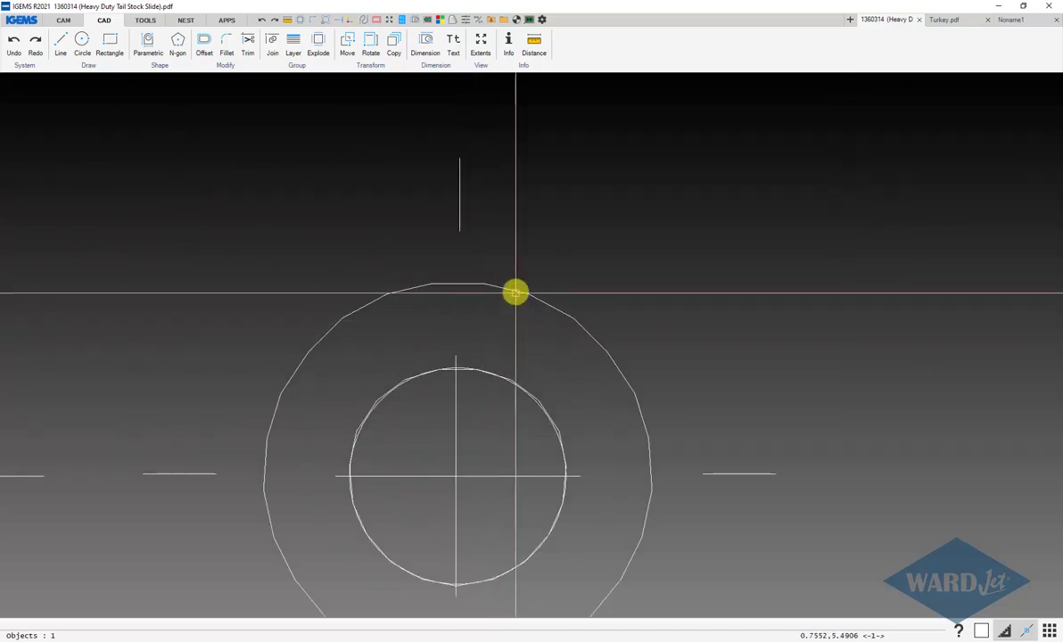
{"action": "scroll", "coordinate": [516, 291], "scroll_direction": "down", "scroll_amount": 4}
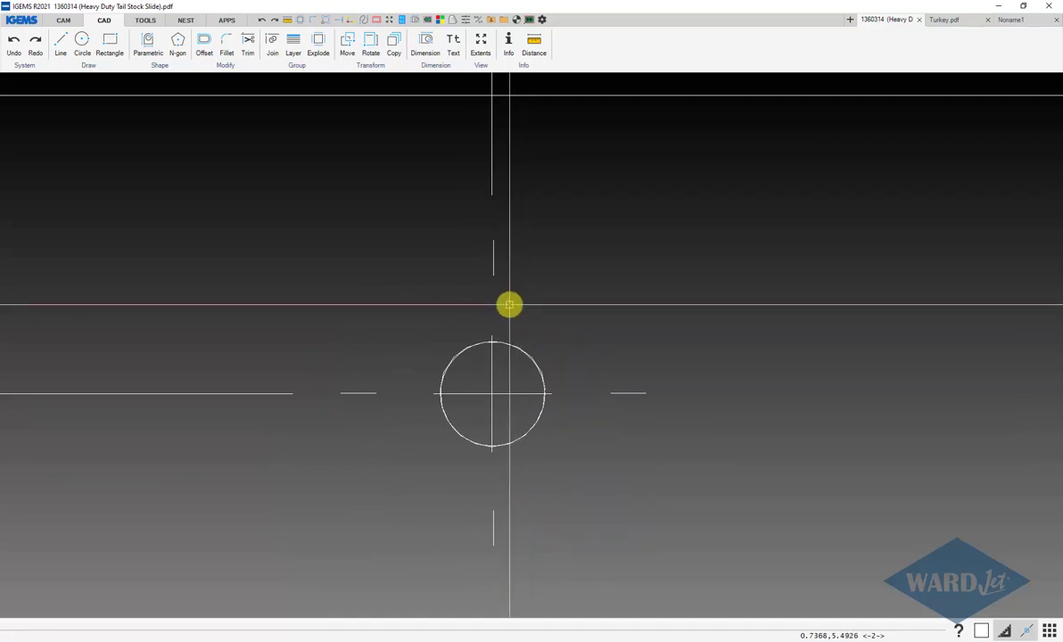
{"action": "scroll", "coordinate": [508, 309], "scroll_direction": "up", "scroll_amount": 6}
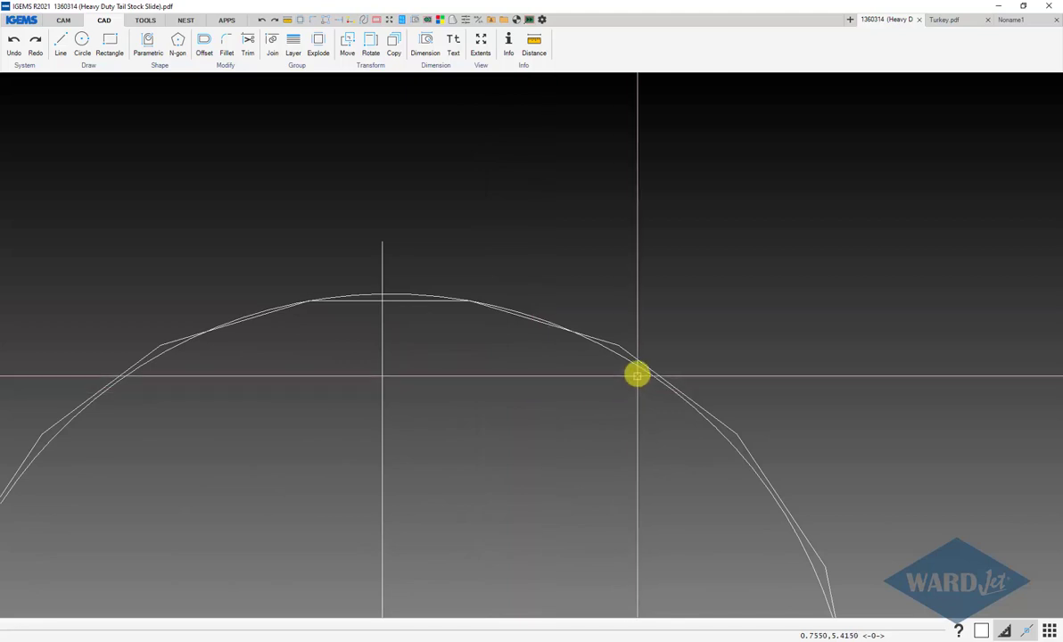
{"action": "scroll", "coordinate": [631, 352], "scroll_direction": "down", "scroll_amount": 6}
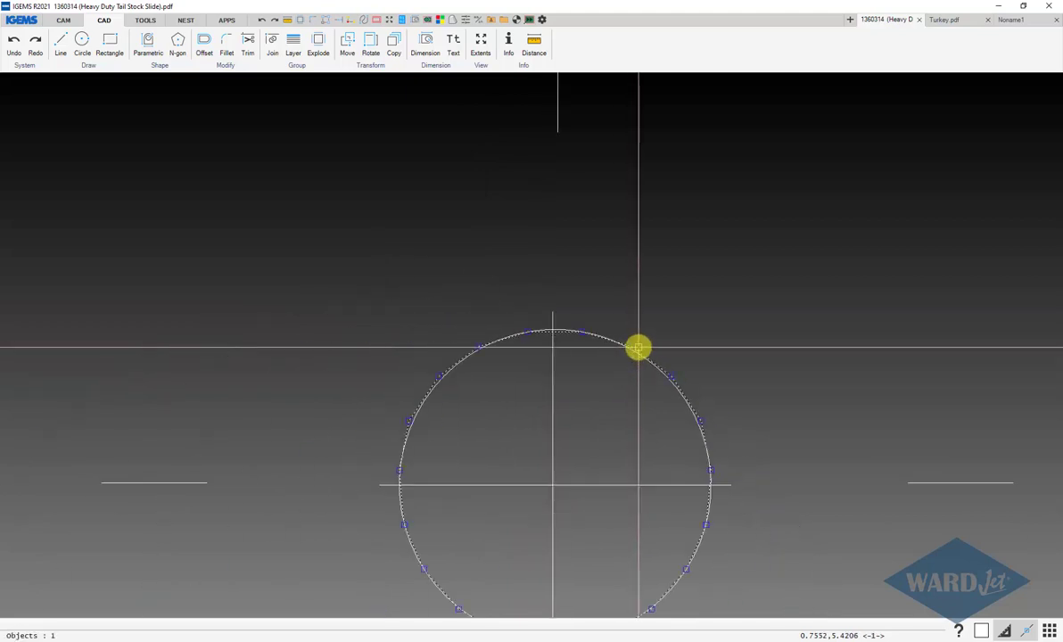
{"action": "scroll", "coordinate": [635, 349], "scroll_direction": "down", "scroll_amount": 2}
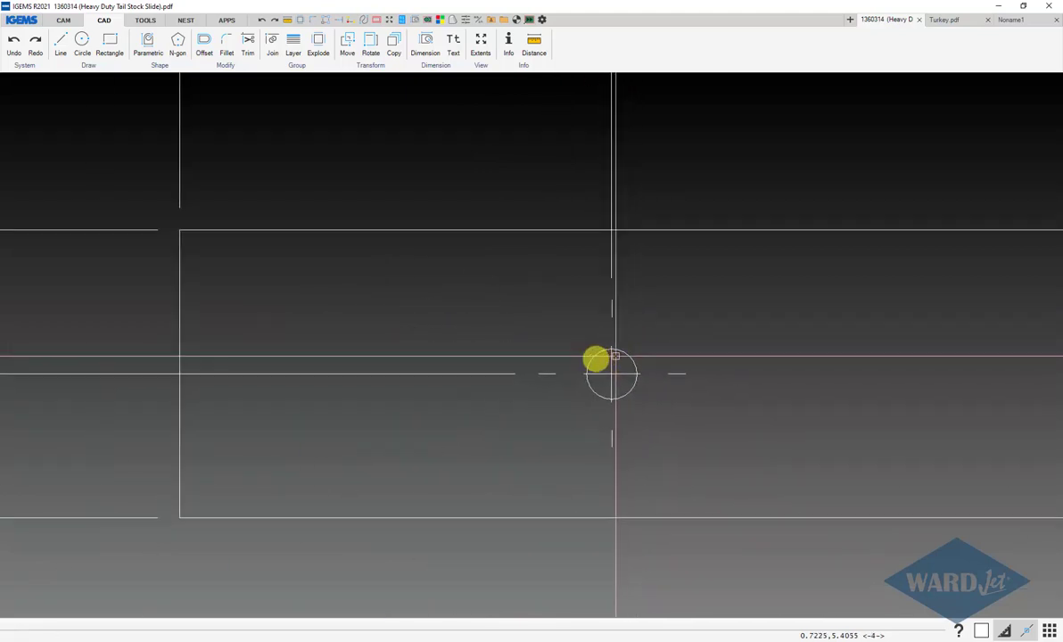
- Measure from the slide's lower-left corner to the hole centre: 1.5825, DX 1.5014, DY 0.5
{"action": "left_click", "coordinate": [532, 49]}
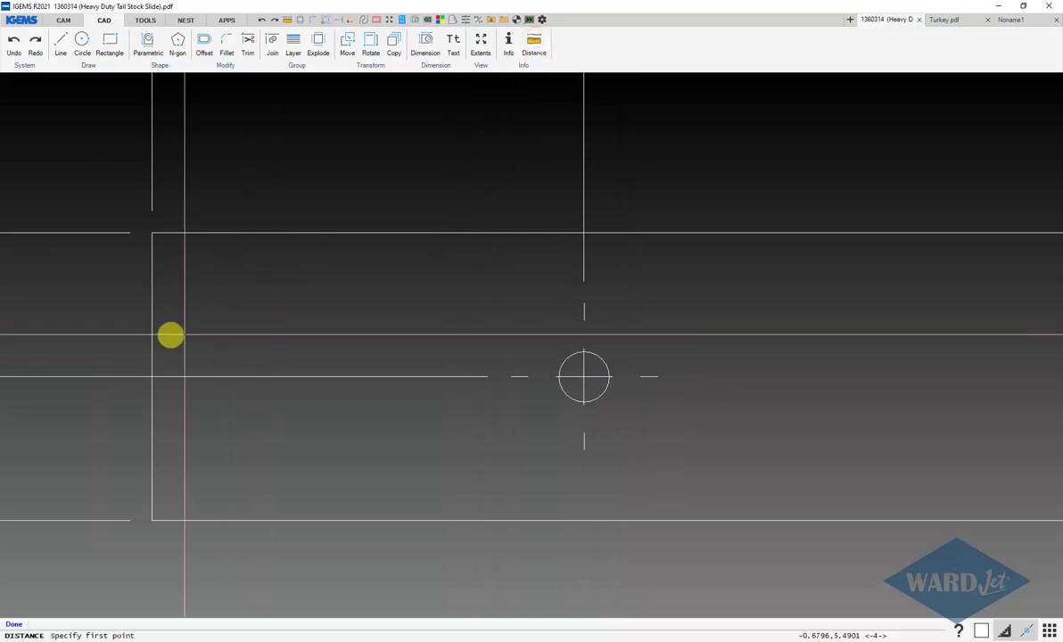
{"action": "left_click", "coordinate": [151, 344]}
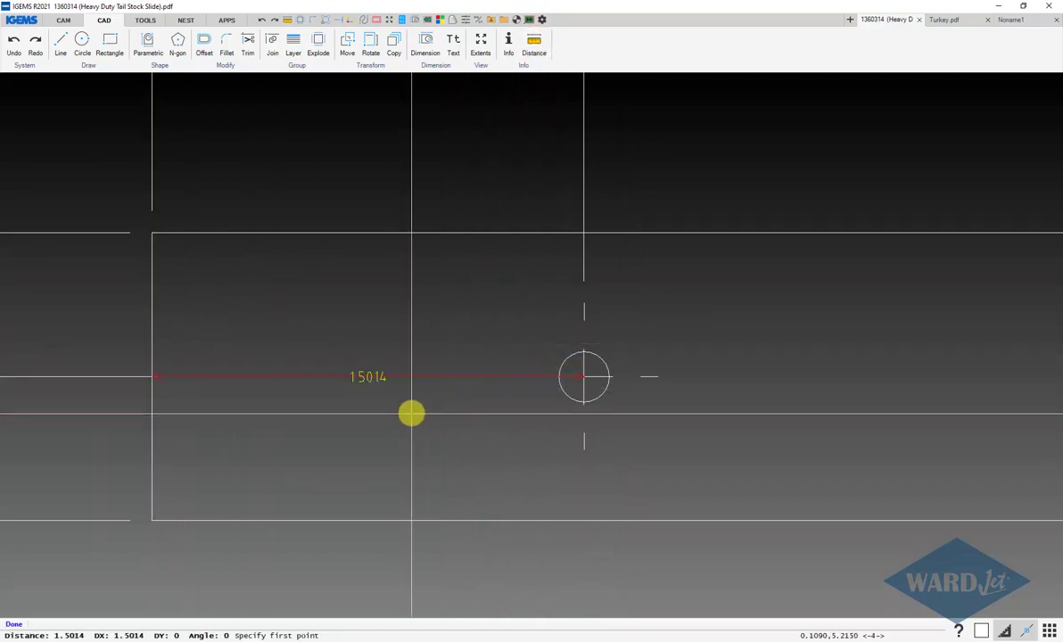
{"action": "scroll", "coordinate": [411, 413], "scroll_direction": "down", "scroll_amount": 3}
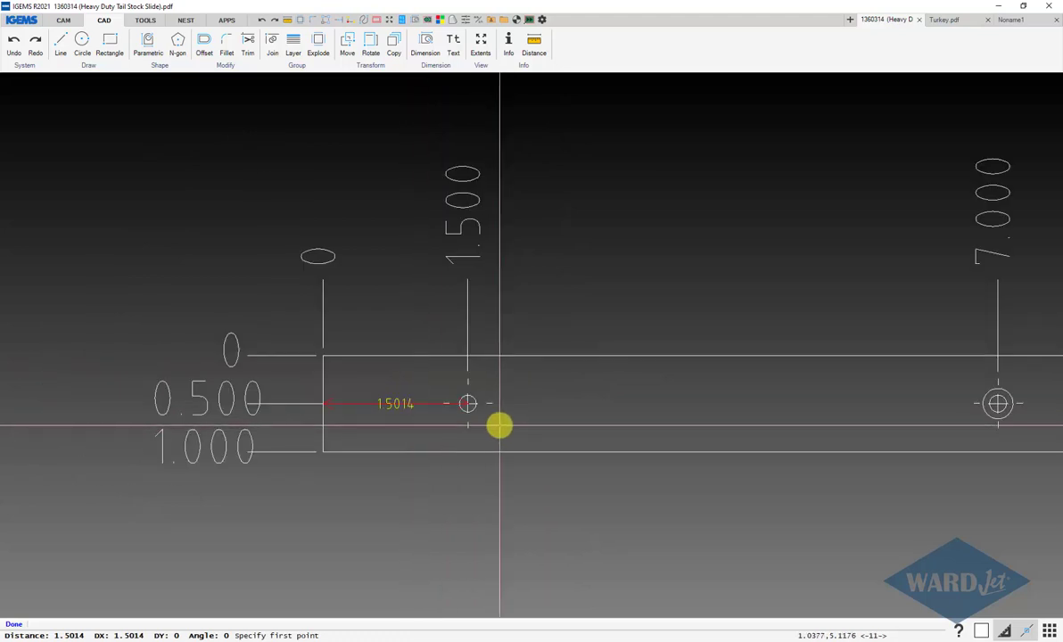
{"action": "scroll", "coordinate": [332, 446], "scroll_direction": "up", "scroll_amount": 2}
{"action": "scroll", "coordinate": [610, 412], "scroll_direction": "up", "scroll_amount": 2}
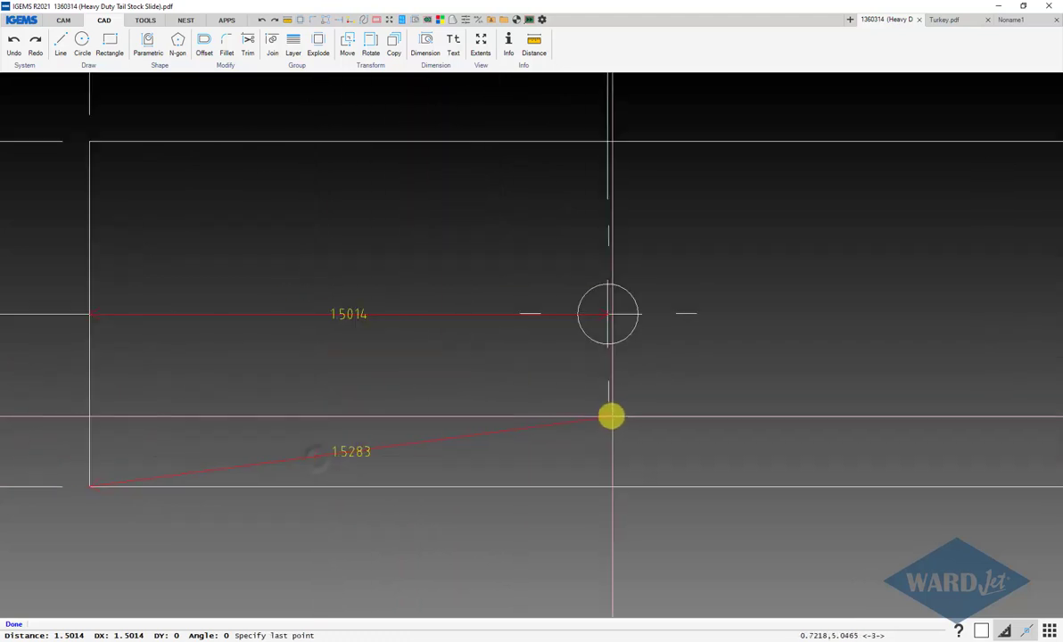
{"action": "left_click", "coordinate": [592, 328]}
{"action": "scroll", "coordinate": [553, 379], "scroll_direction": "down", "scroll_amount": 2}
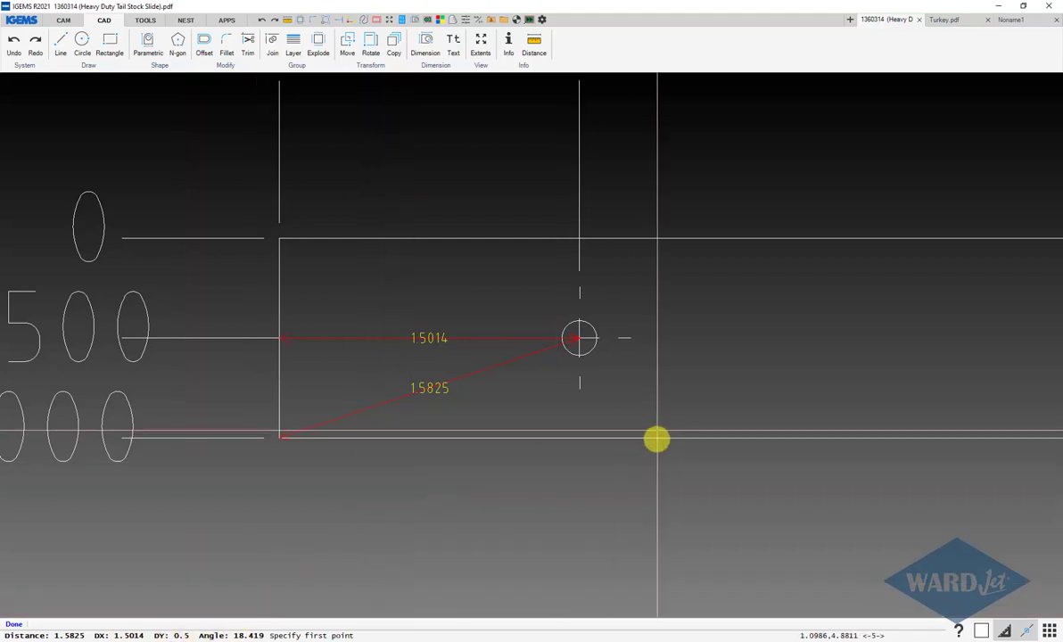
- Move the 1.500 hole circle onto its exact 1.500 by 0.500 centre position
{"action": "scroll", "coordinate": [589, 396], "scroll_direction": "up", "scroll_amount": 3}
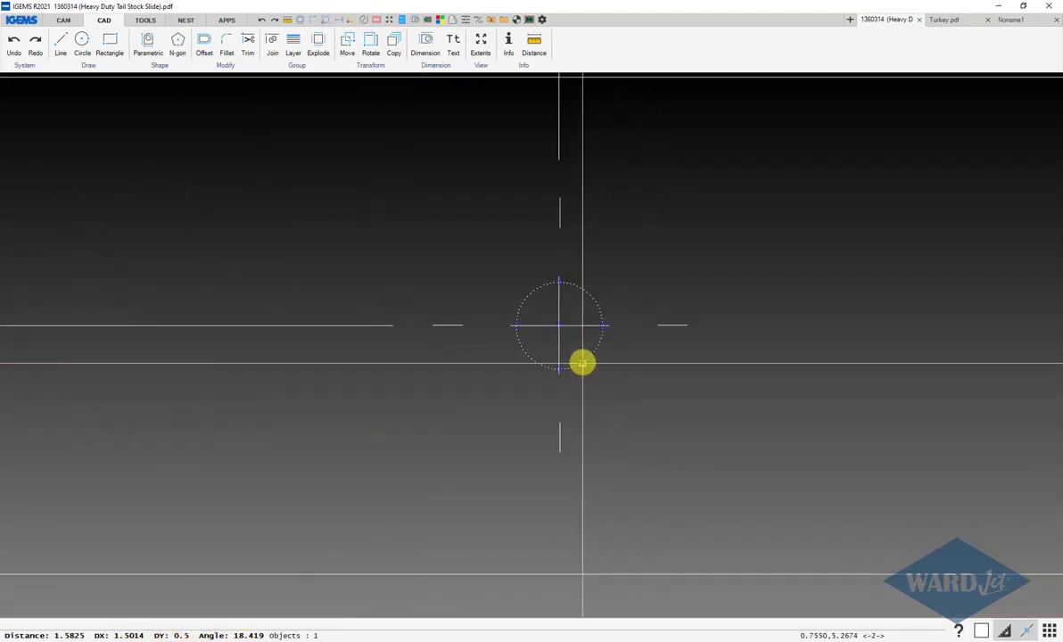
{"action": "scroll", "coordinate": [581, 362], "scroll_direction": "up", "scroll_amount": 5}
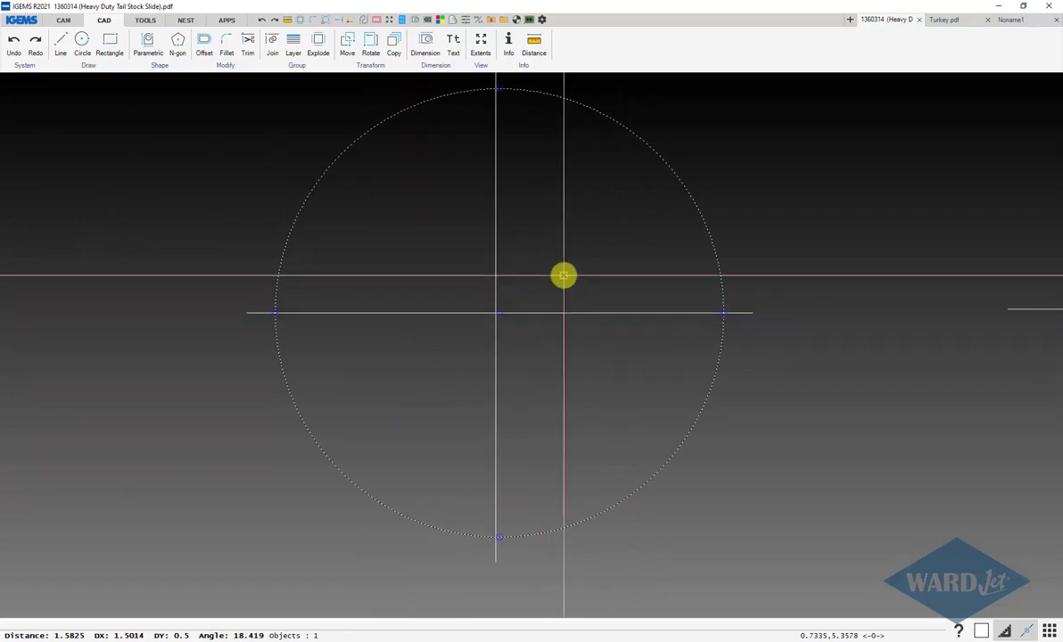
{"action": "key", "text": "m"}
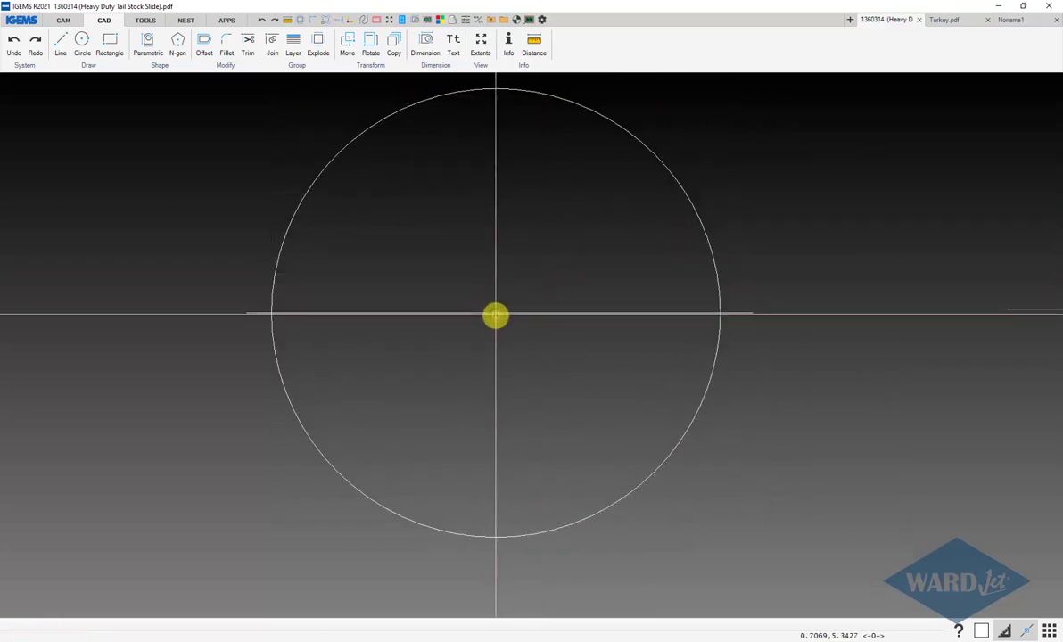
{"action": "scroll", "coordinate": [490, 339], "scroll_direction": "down", "scroll_amount": 5}
{"action": "left_click", "coordinate": [533, 41]}
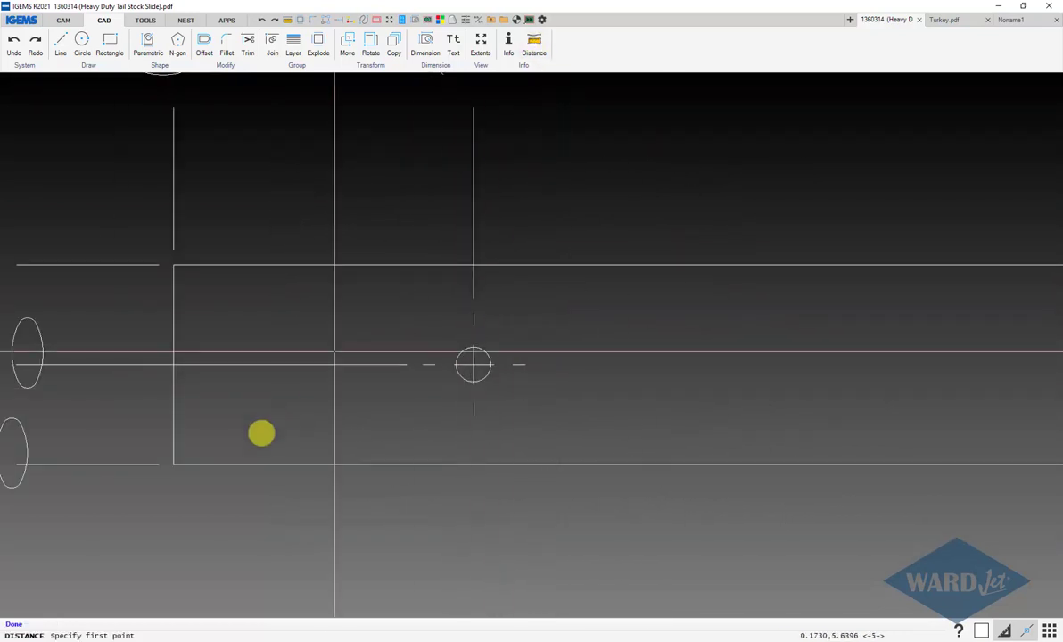
- Confirm the corrected hole centre reads 1.5811 from the corner, DX 1.5 and DY 0.5
{"action": "left_click", "coordinate": [464, 375]}
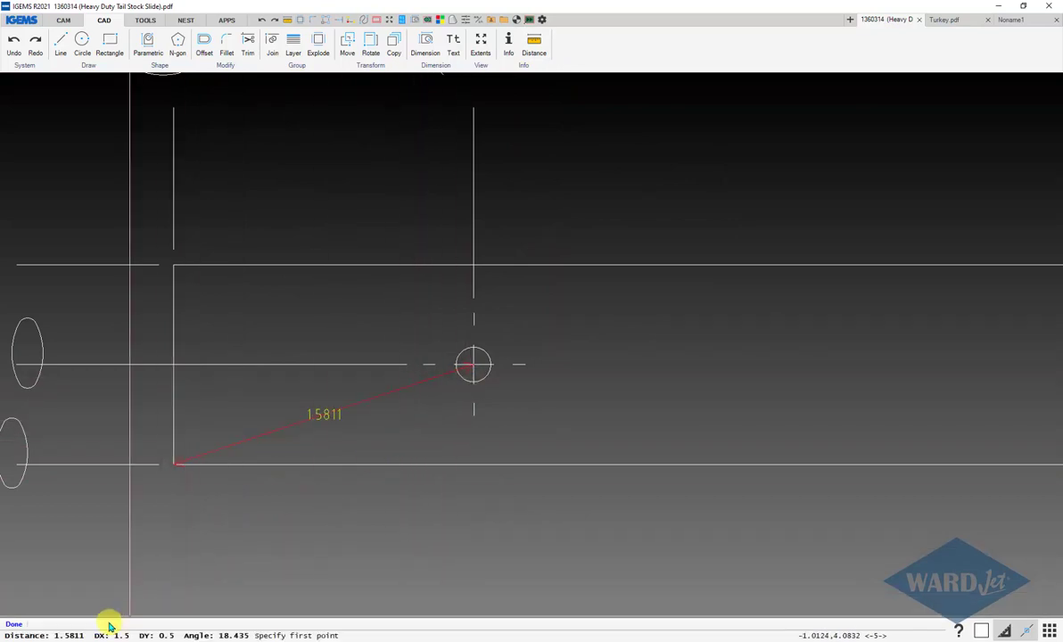
{"action": "scroll", "coordinate": [383, 589], "scroll_direction": "down", "scroll_amount": 5}
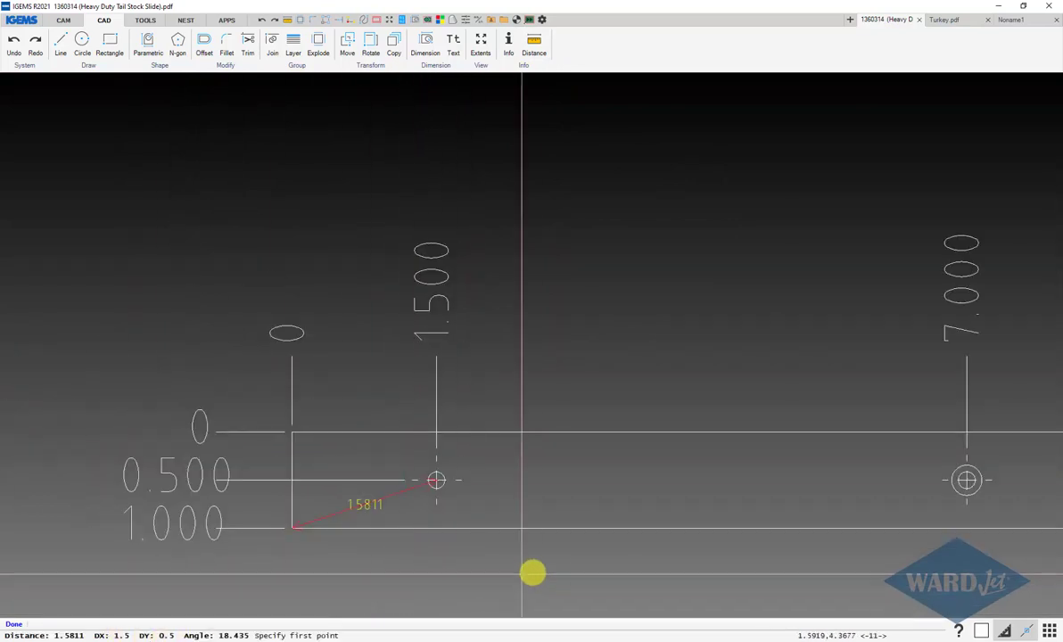
{"action": "scroll", "coordinate": [636, 520], "scroll_direction": "down", "scroll_amount": 3}
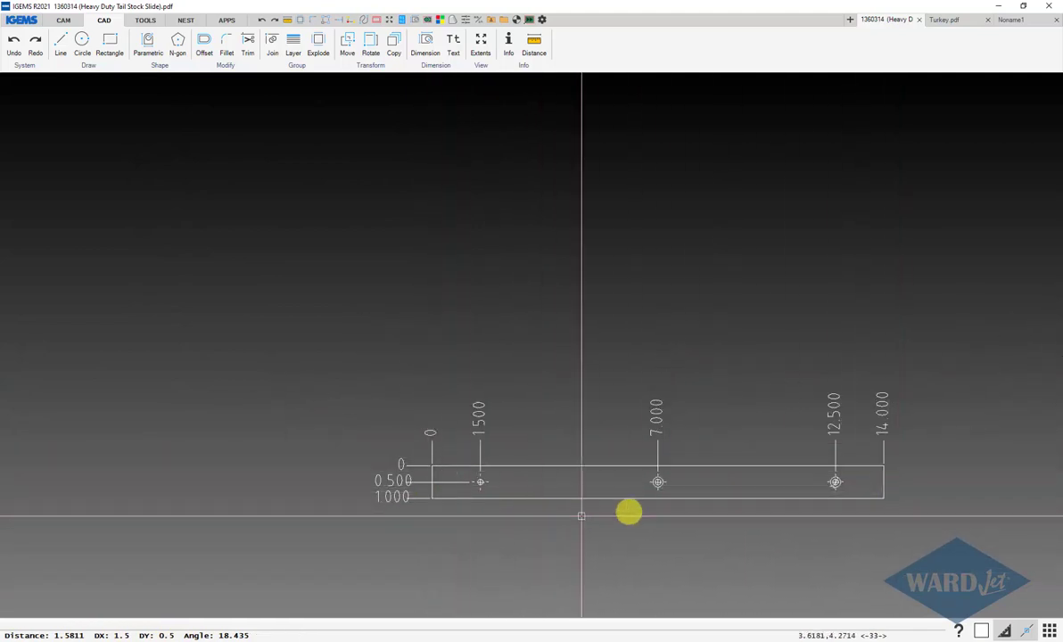
{"action": "scroll", "coordinate": [475, 485], "scroll_direction": "up", "scroll_amount": 3}
{"action": "scroll", "coordinate": [474, 485], "scroll_direction": "up", "scroll_amount": 6}
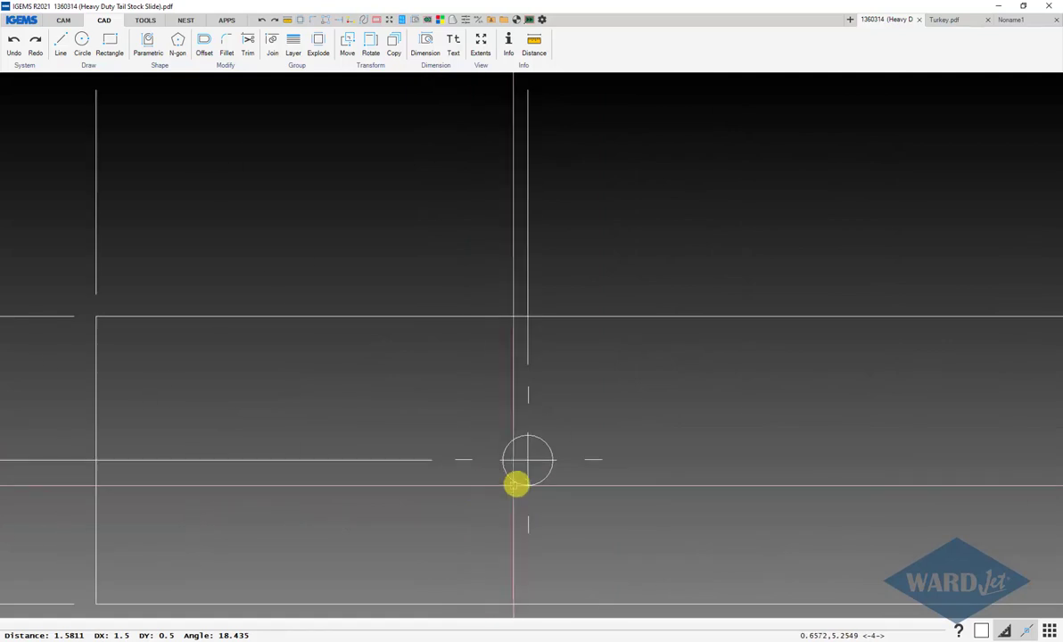
{"action": "scroll", "coordinate": [526, 451], "scroll_direction": "down", "scroll_amount": 3}
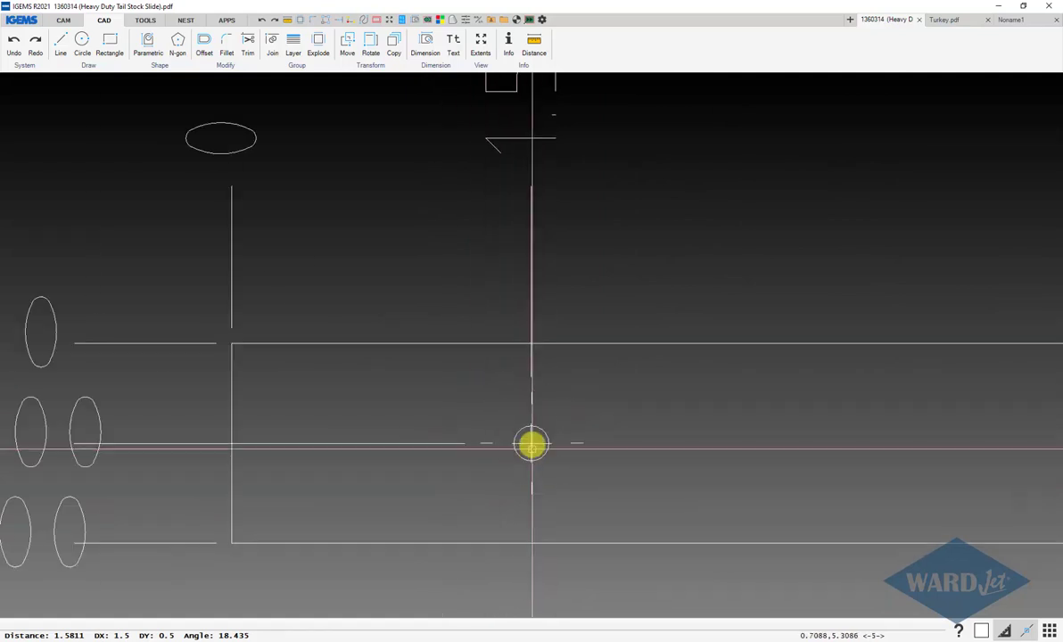
{"action": "scroll", "coordinate": [248, 437], "scroll_direction": "down", "scroll_amount": 2}
{"action": "middle_click_drag", "start_coordinate": [462, 413], "coordinate": [416, 423]}
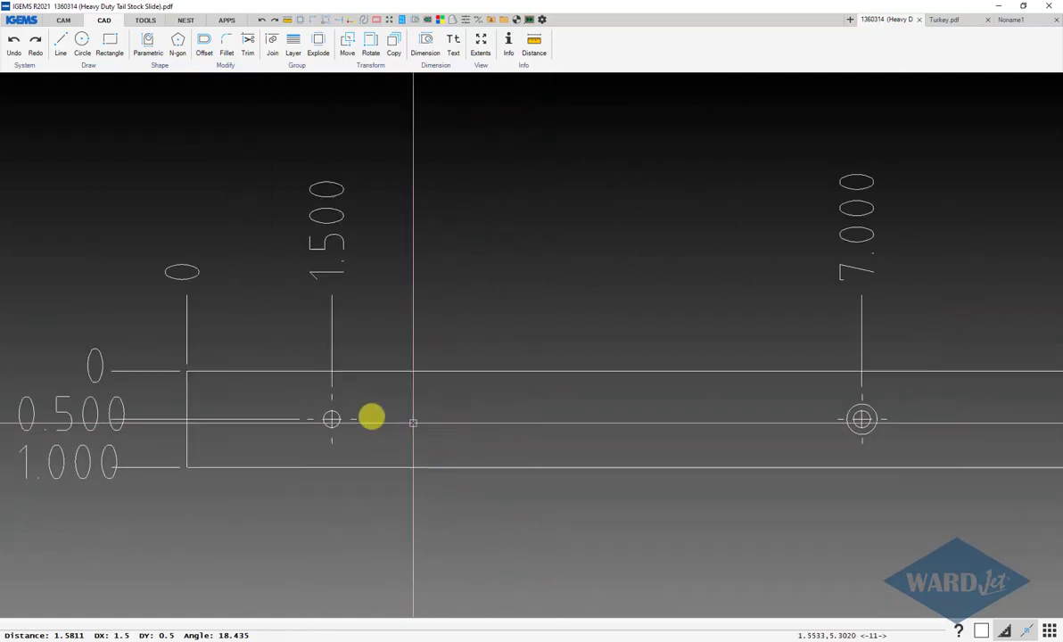
{"action": "scroll", "coordinate": [515, 420], "scroll_direction": "down", "scroll_amount": 3}
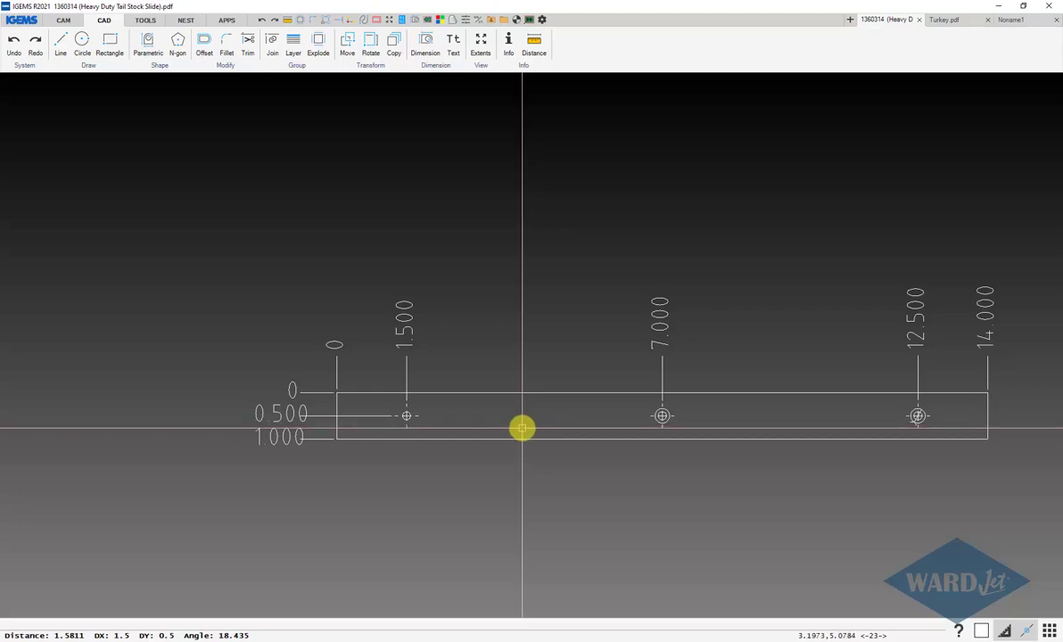